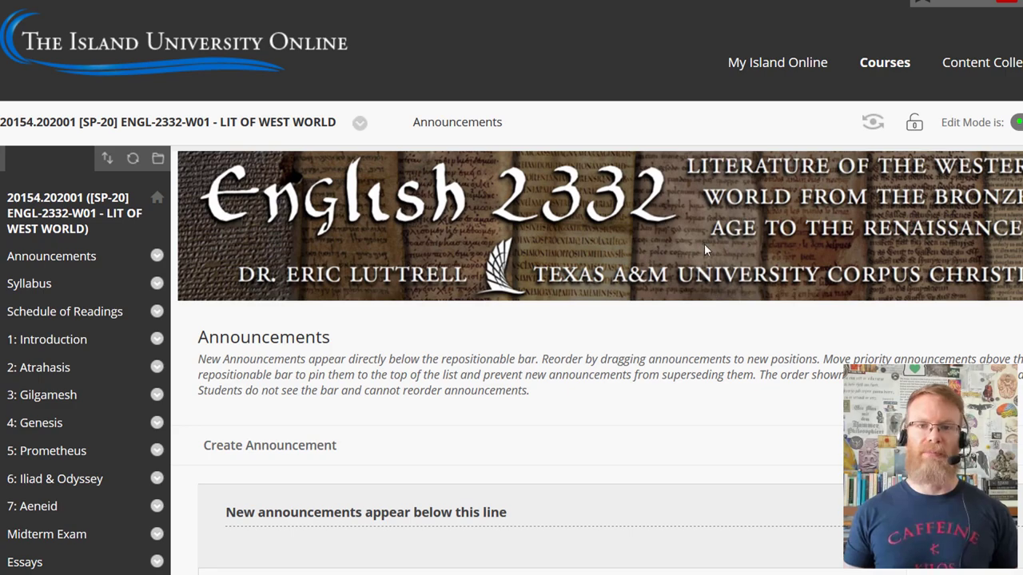
{"action": "scroll", "coordinate": [586, 221], "scroll_direction": "down", "scroll_amount": 6}
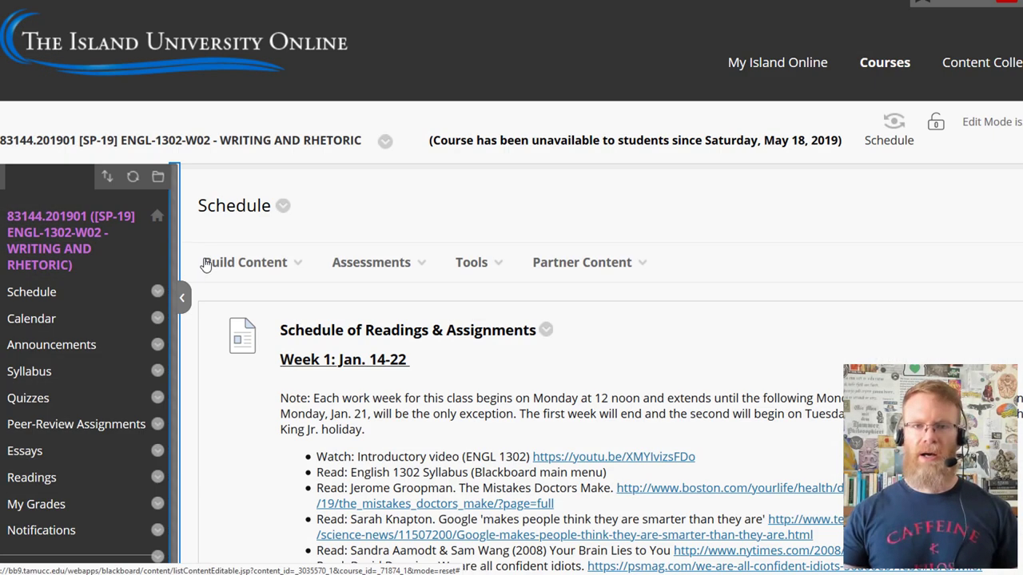
{"action": "left_click", "coordinate": [212, 264]}
{"action": "left_click", "coordinate": [158, 256]}
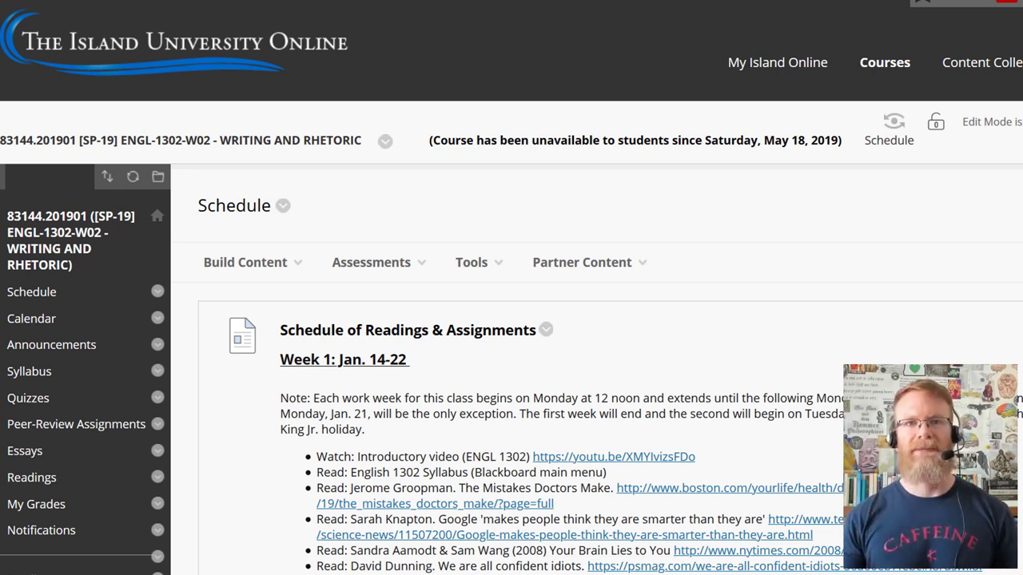
- Look through the Schedule of Readings & Assignments in ENGL-1302, from Week 1 to Week 10
{"action": "scroll", "coordinate": [511, 320], "scroll_direction": "down", "scroll_amount": 13}
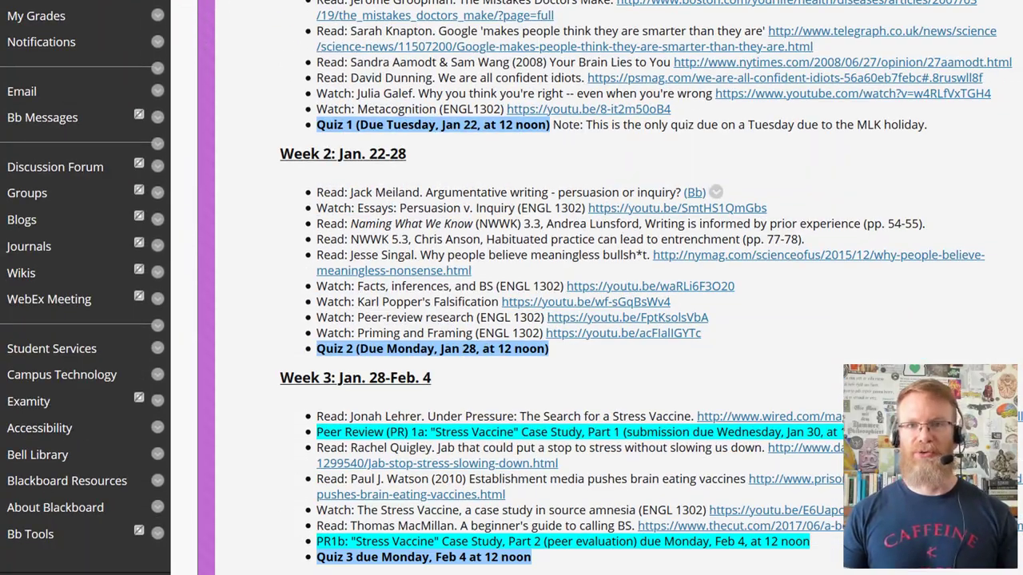
{"action": "scroll", "coordinate": [511, 320], "scroll_direction": "down", "scroll_amount": 9}
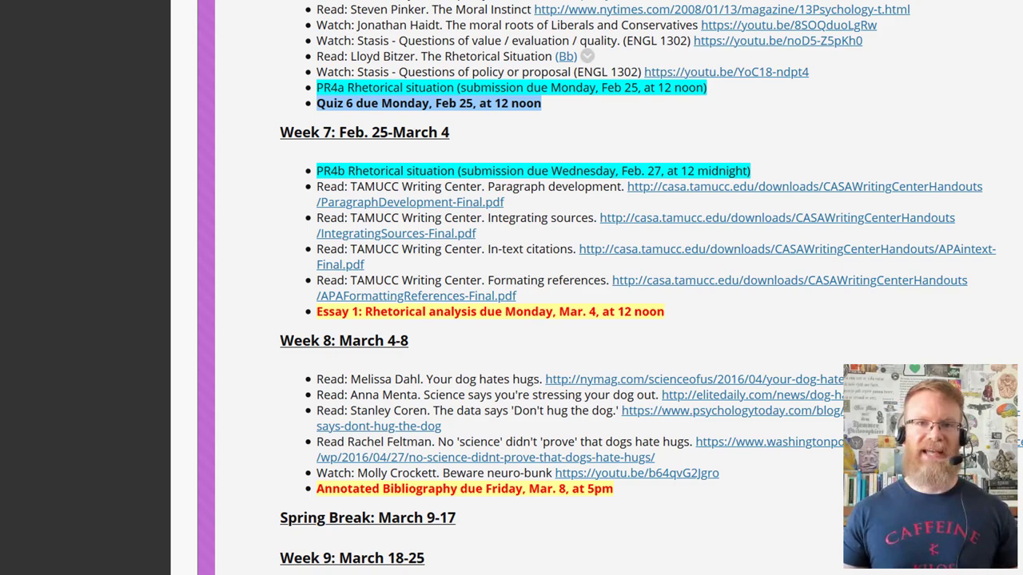
{"action": "scroll", "coordinate": [511, 320], "scroll_direction": "down", "scroll_amount": 5}
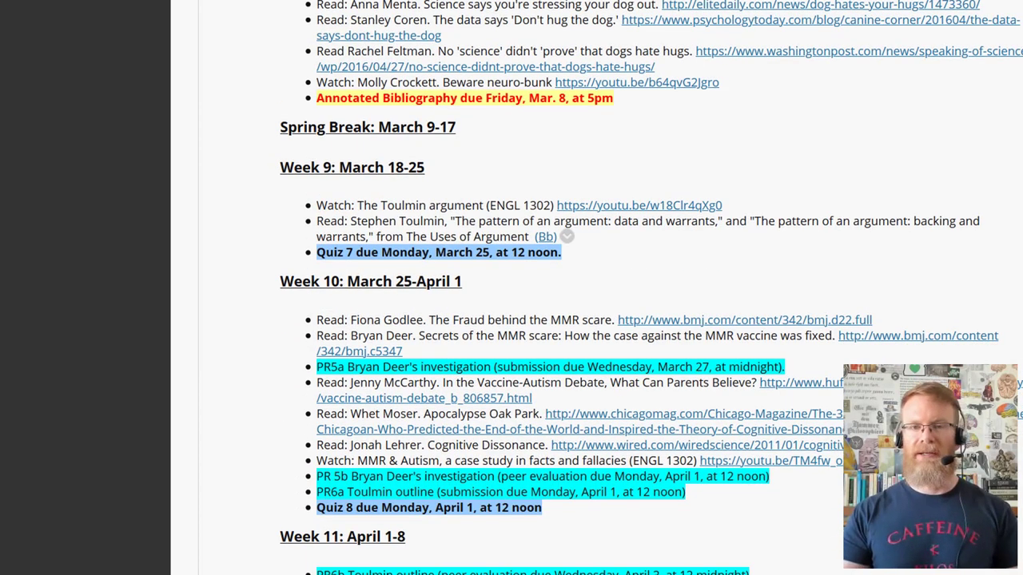
{"action": "scroll", "coordinate": [512, 319], "scroll_direction": "up", "scroll_amount": 20}
{"action": "scroll", "coordinate": [512, 319], "scroll_direction": "down", "scroll_amount": 3}
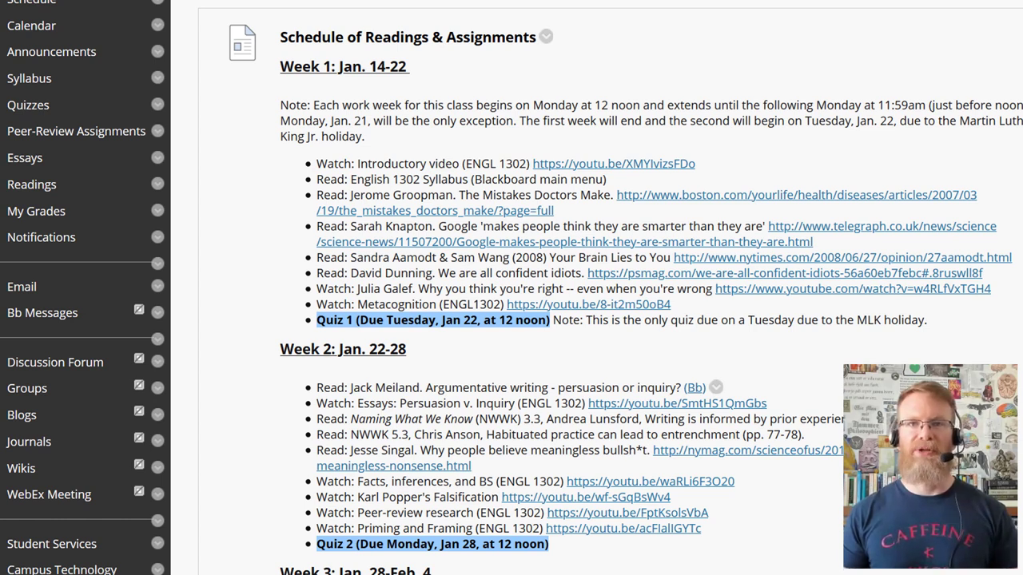
- Point out the Naming What We Know 3.3 reading in Week 2 and review the weekly lists through Week 8
{"action": "left_click_drag", "start_coordinate": [350, 419], "coordinate": [879, 419]}
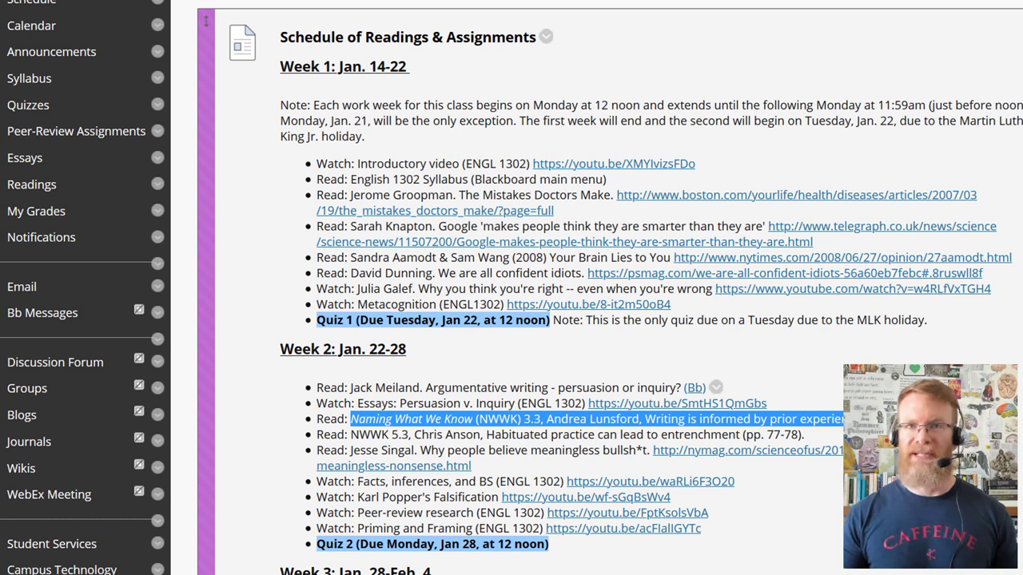
{"action": "left_click", "coordinate": [312, 414]}
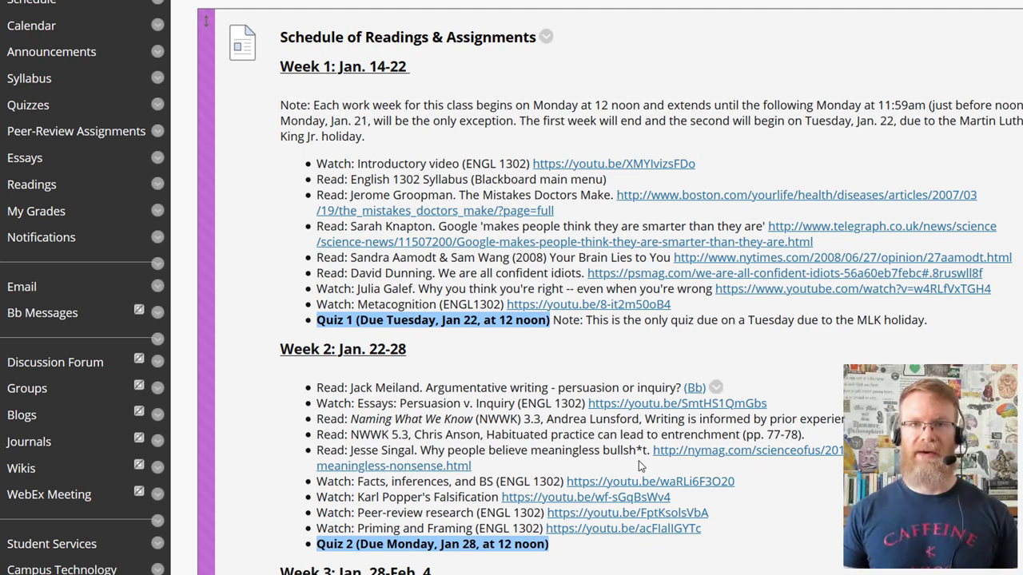
{"action": "scroll", "coordinate": [512, 288], "scroll_direction": "down", "scroll_amount": 5}
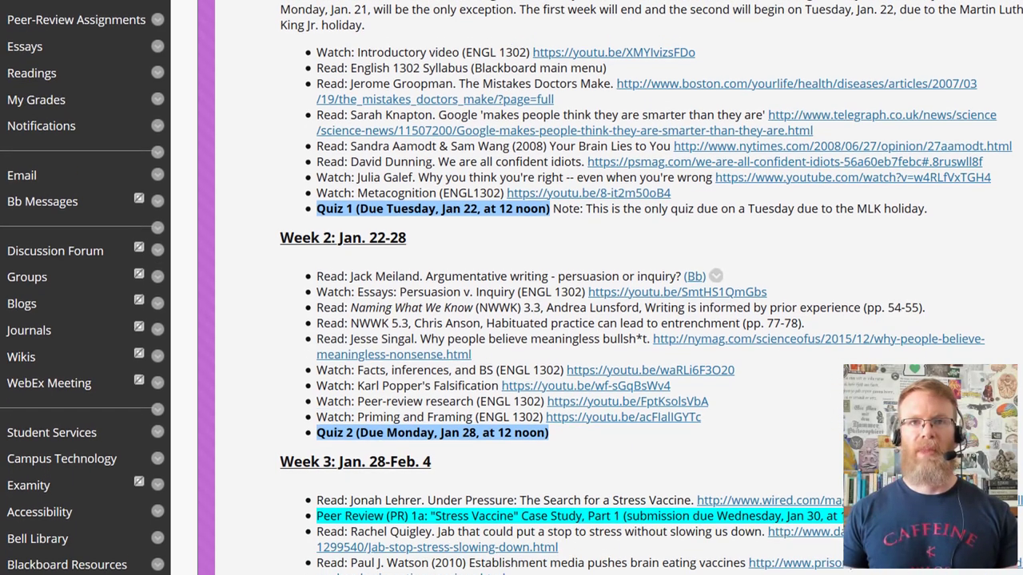
{"action": "scroll", "coordinate": [511, 288], "scroll_direction": "down", "scroll_amount": 4}
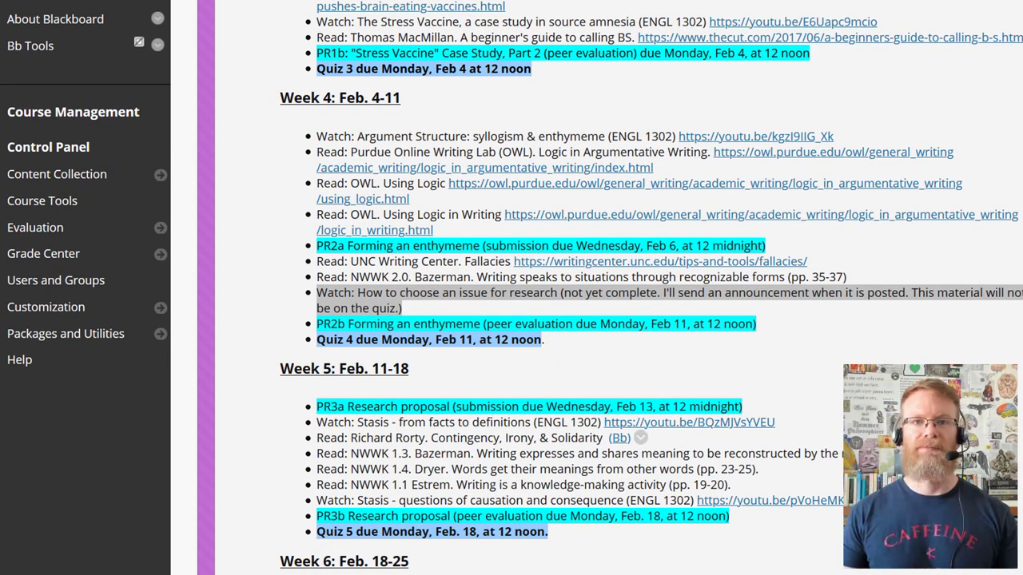
{"action": "scroll", "coordinate": [512, 288], "scroll_direction": "down", "scroll_amount": 9}
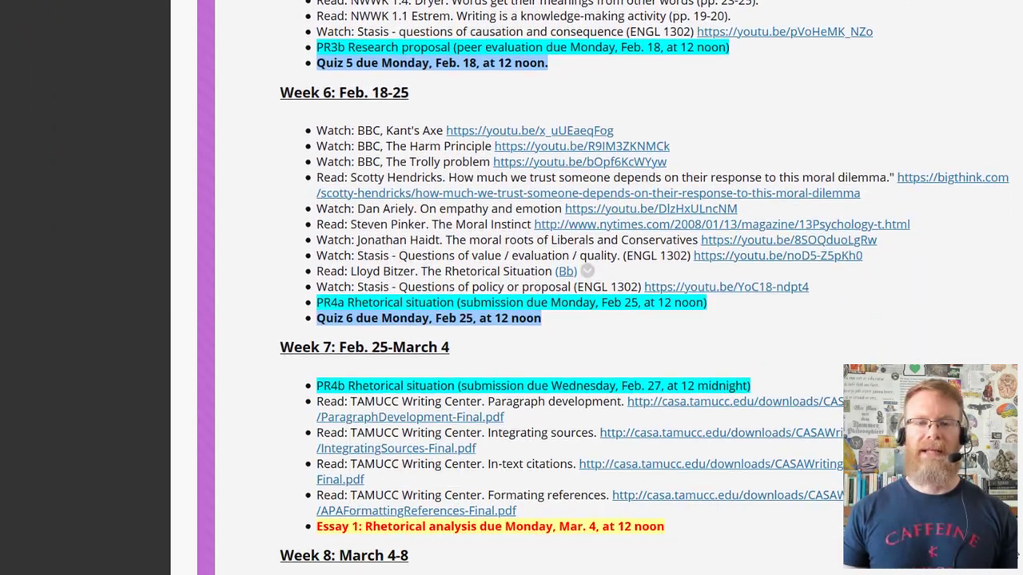
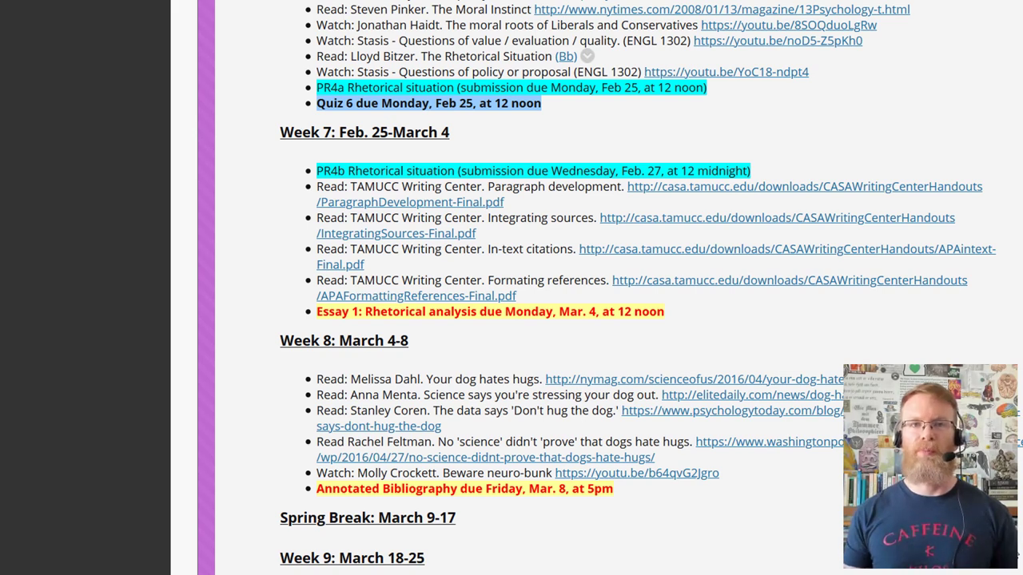
- Review how quizzes, peer reviews and essays are colour-highlighted among the weekly readings across the schedule
{"action": "scroll", "coordinate": [559, 288], "scroll_direction": "up", "scroll_amount": 5}
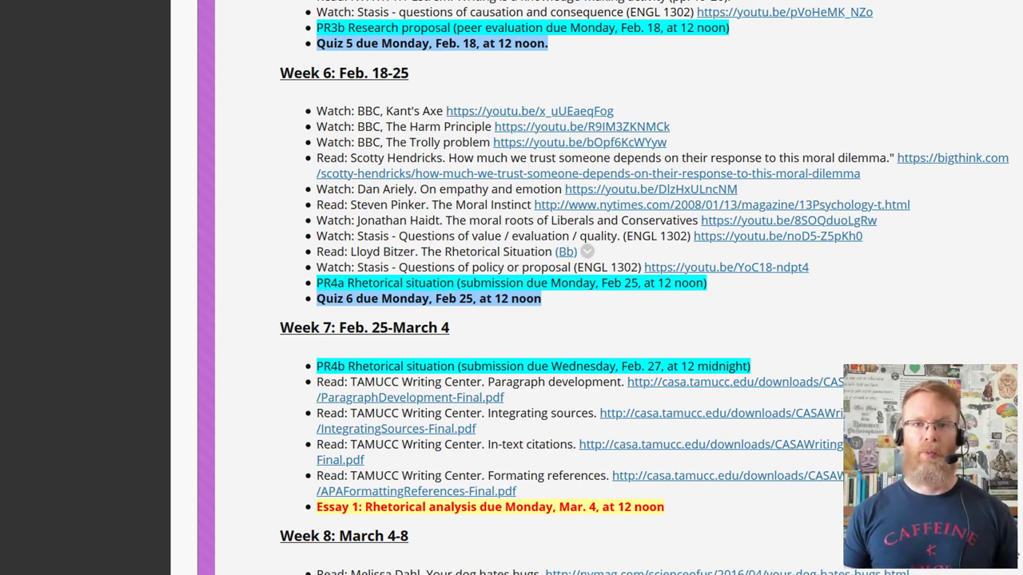
{"action": "scroll", "coordinate": [559, 320], "scroll_direction": "down", "scroll_amount": 10}
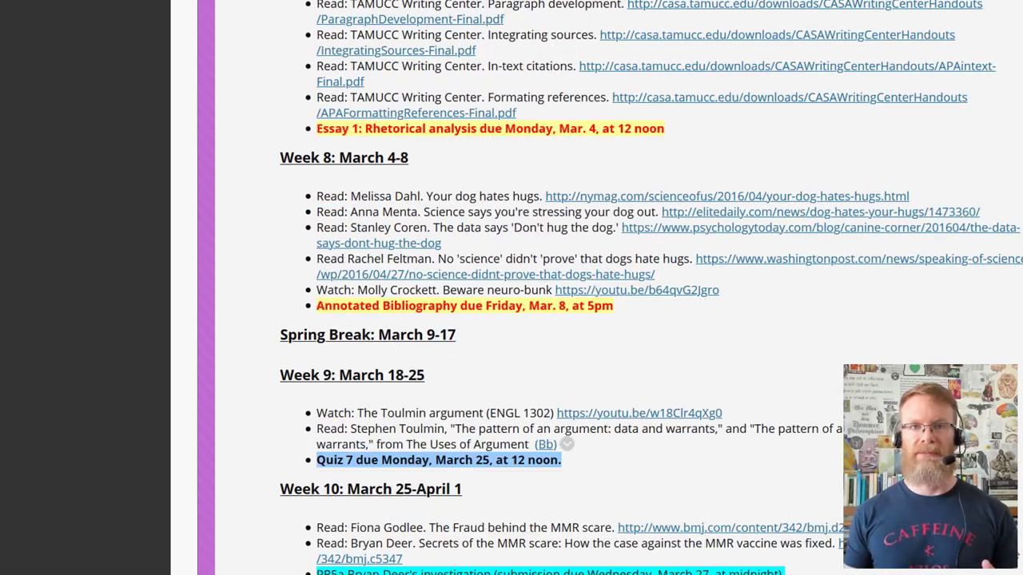
{"action": "scroll", "coordinate": [559, 320], "scroll_direction": "up", "scroll_amount": 10}
{"action": "scroll", "coordinate": [560, 320], "scroll_direction": "up", "scroll_amount": 10}
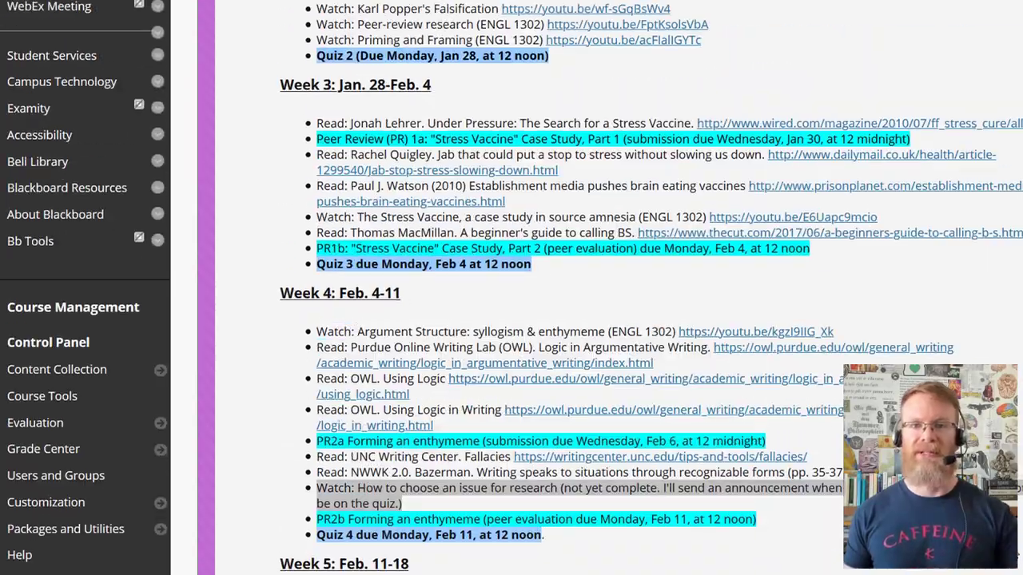
{"action": "scroll", "coordinate": [559, 319], "scroll_direction": "down", "scroll_amount": 2}
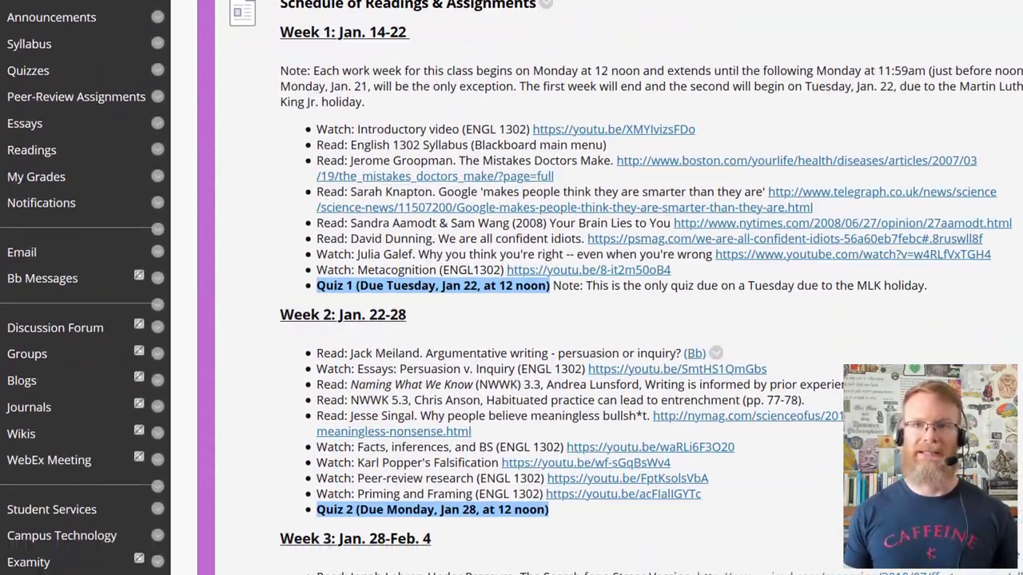
{"action": "scroll", "coordinate": [559, 320], "scroll_direction": "down", "scroll_amount": 7}
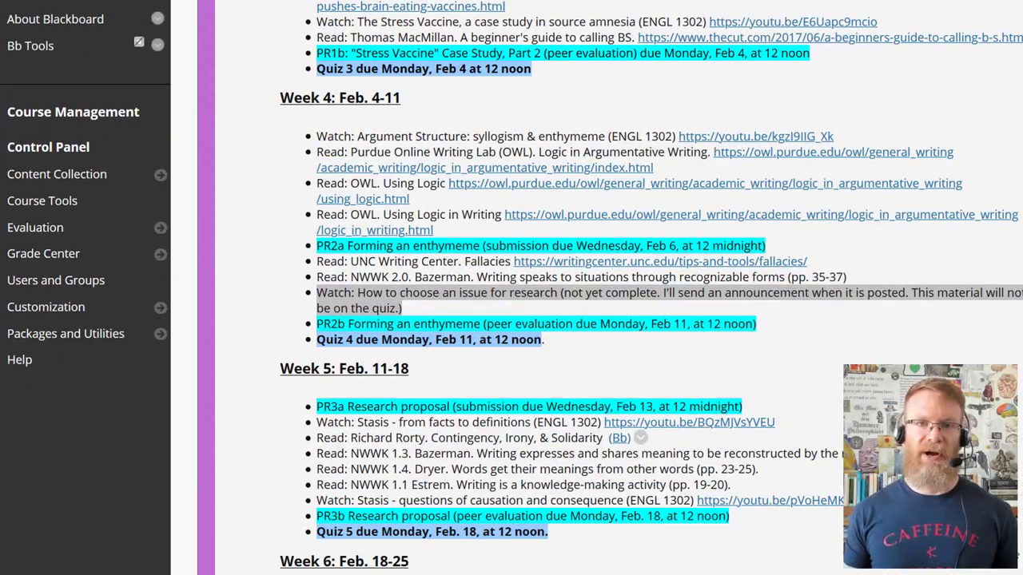
{"action": "scroll", "coordinate": [559, 319], "scroll_direction": "up", "scroll_amount": 10}
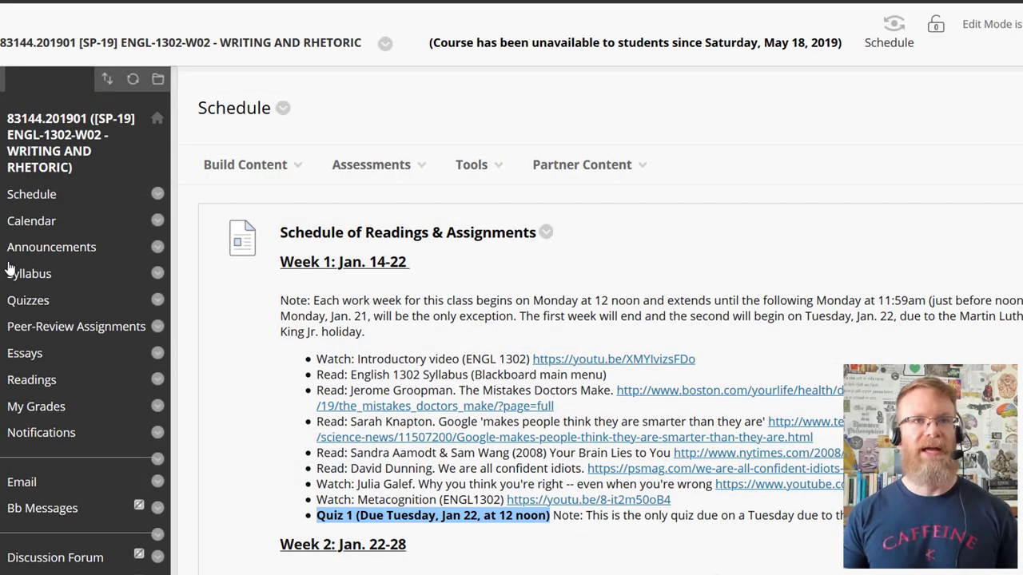
- Check the schedule's Week 7 and Week 8 entries for the Essay 1 and Annotated Bibliography deadlines
{"action": "left_click", "coordinate": [40, 309]}
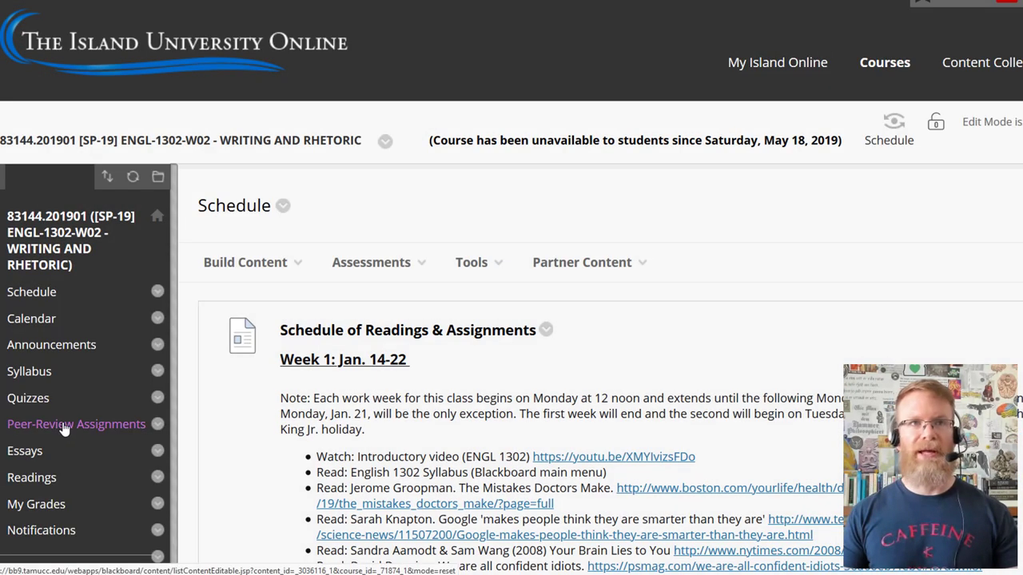
{"action": "left_click", "coordinate": [64, 426]}
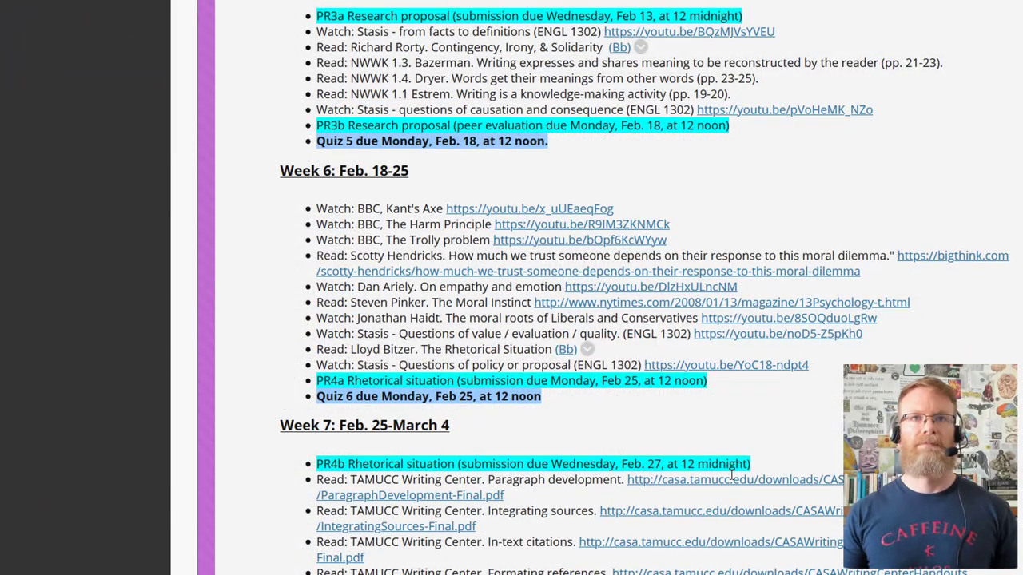
{"action": "scroll", "coordinate": [731, 474], "scroll_direction": "down", "scroll_amount": 1}
{"action": "scroll", "coordinate": [731, 475], "scroll_direction": "down", "scroll_amount": 6}
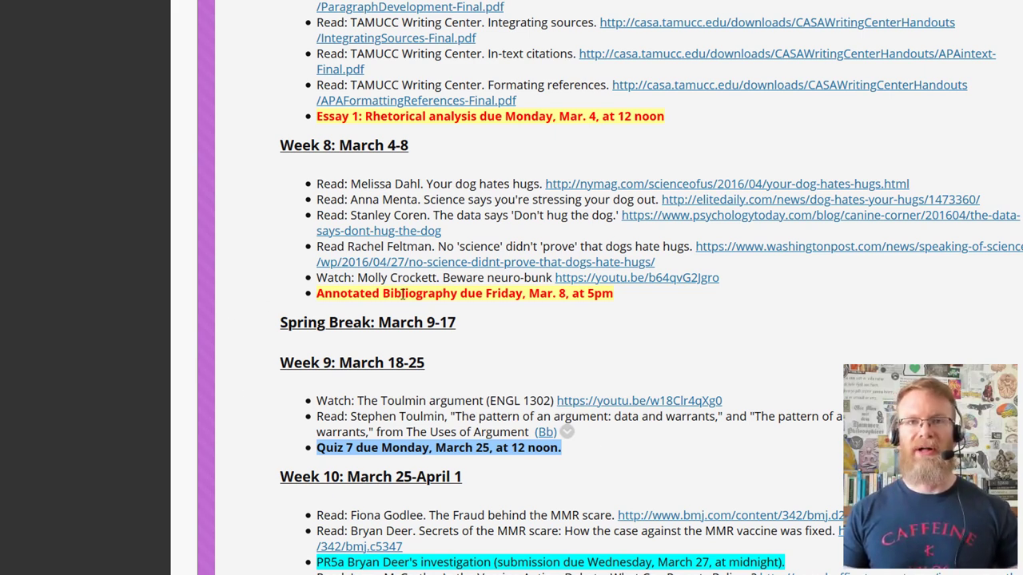
{"action": "scroll", "coordinate": [396, 300], "scroll_direction": "up", "scroll_amount": 20}
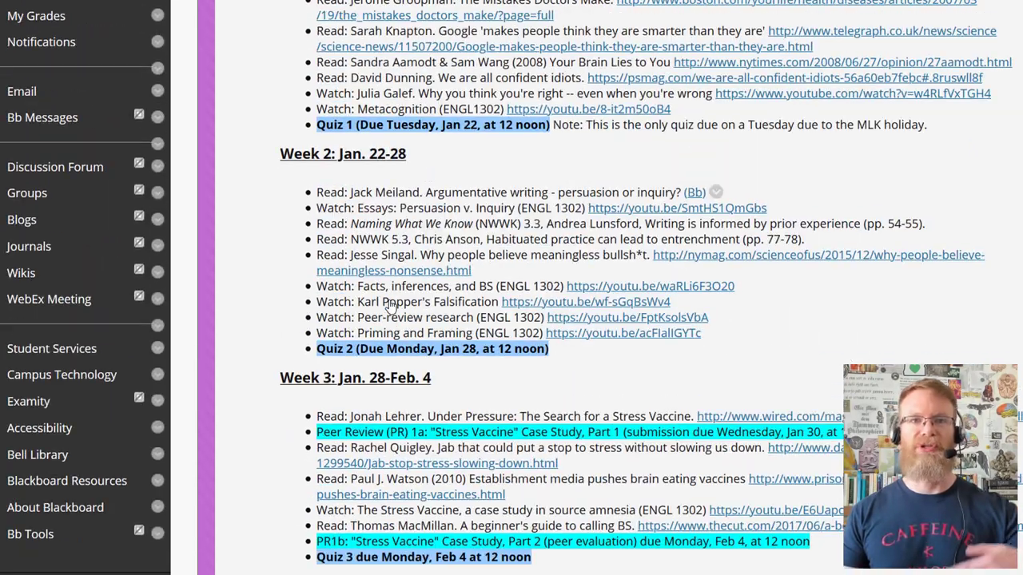
{"action": "scroll", "coordinate": [246, 317], "scroll_direction": "up", "scroll_amount": 5}
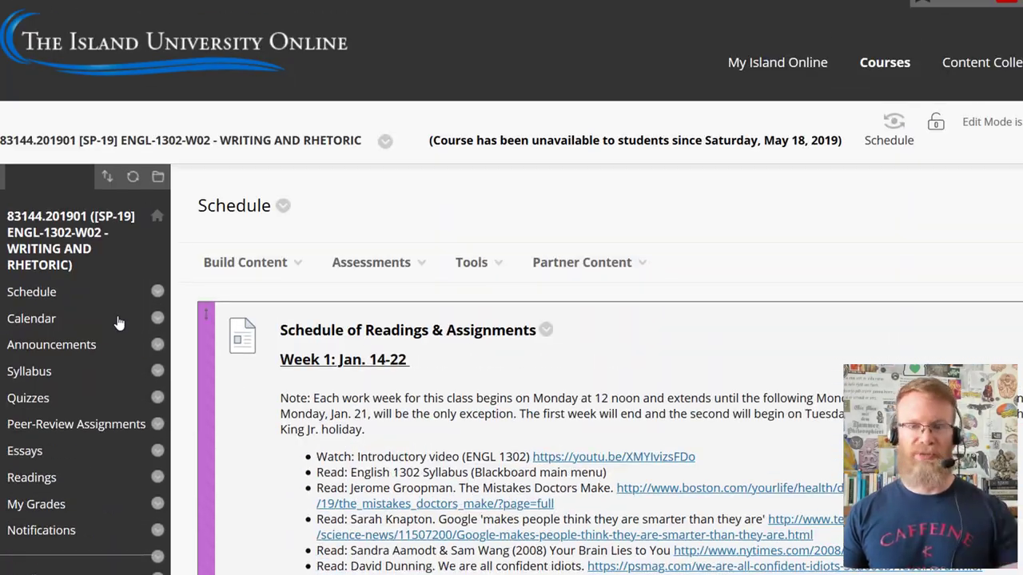
- Open the course's Essays page and read the Essay 1, Annotated Bibliography and Essay 2 instructions, including the grading rubric
{"action": "left_click", "coordinate": [30, 455]}
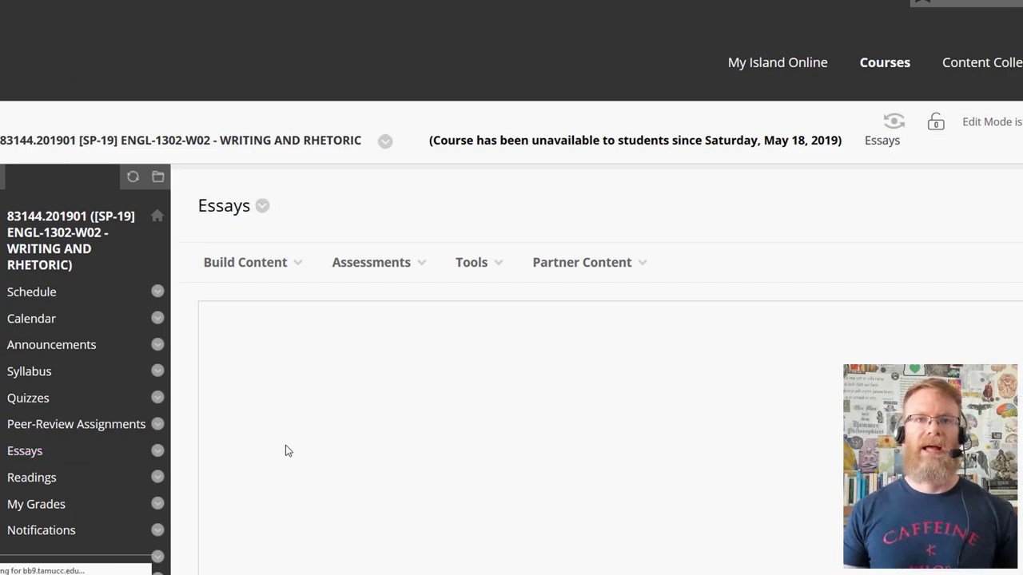
{"action": "scroll", "coordinate": [288, 451], "scroll_direction": "down", "scroll_amount": 4}
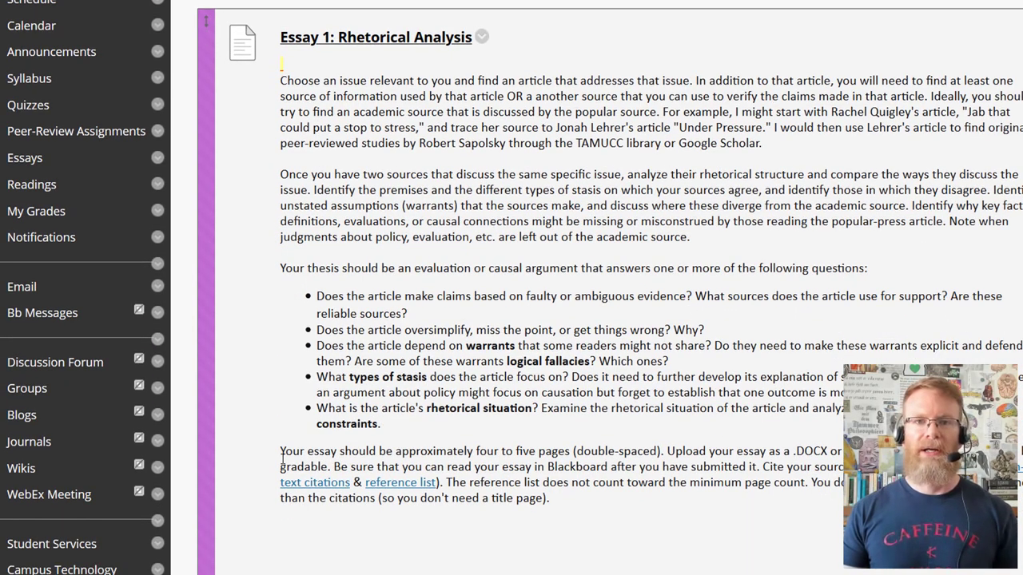
{"action": "scroll", "coordinate": [282, 458], "scroll_direction": "down", "scroll_amount": 6}
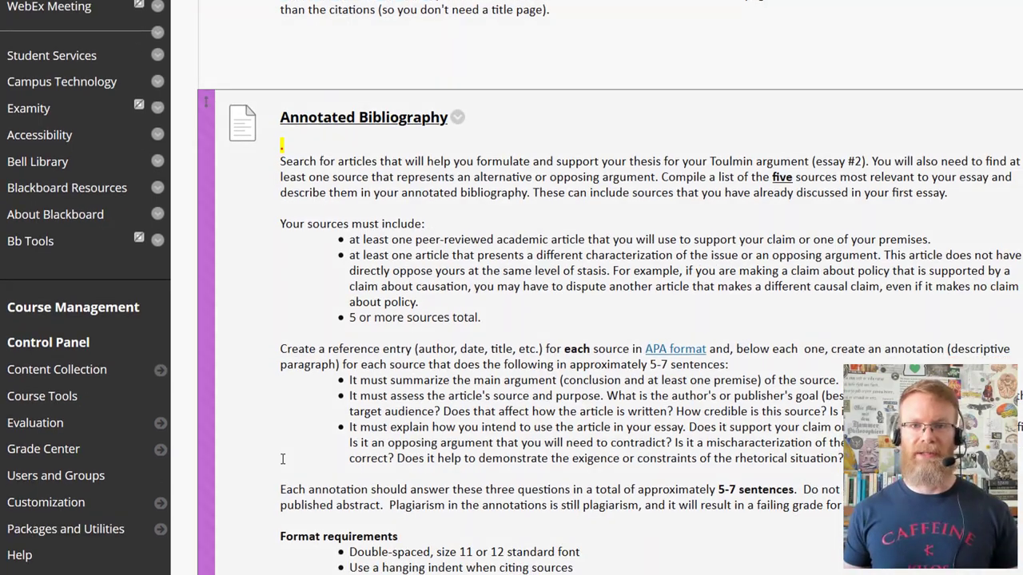
{"action": "scroll", "coordinate": [282, 459], "scroll_direction": "down", "scroll_amount": 9}
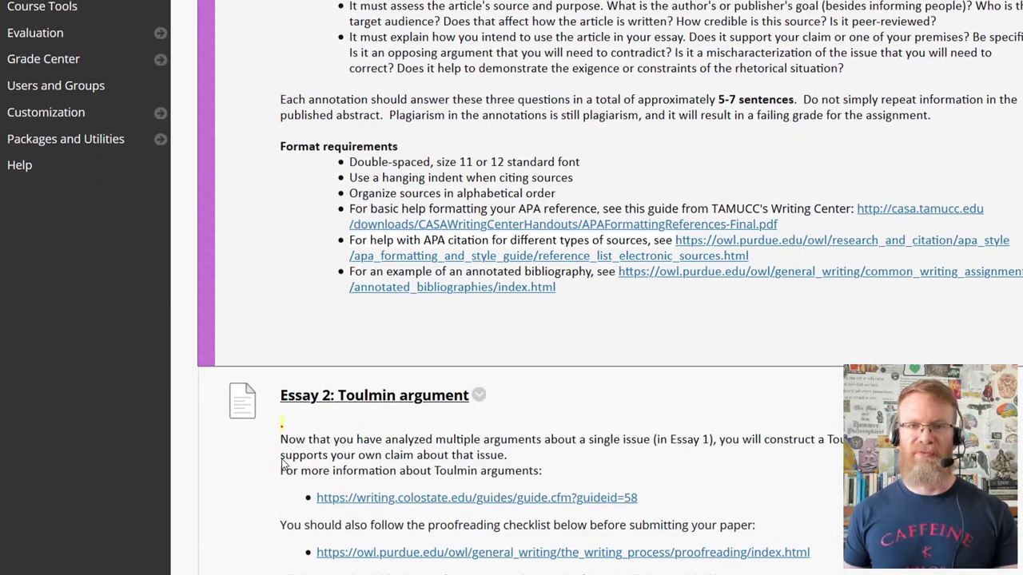
{"action": "scroll", "coordinate": [282, 459], "scroll_direction": "down", "scroll_amount": 1}
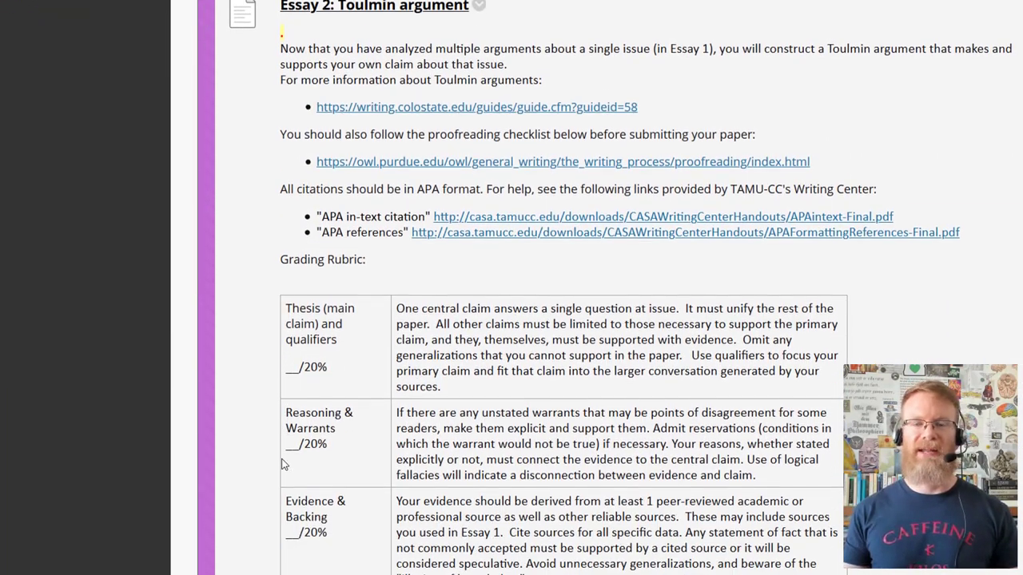
{"action": "scroll", "coordinate": [282, 464], "scroll_direction": "down", "scroll_amount": 2}
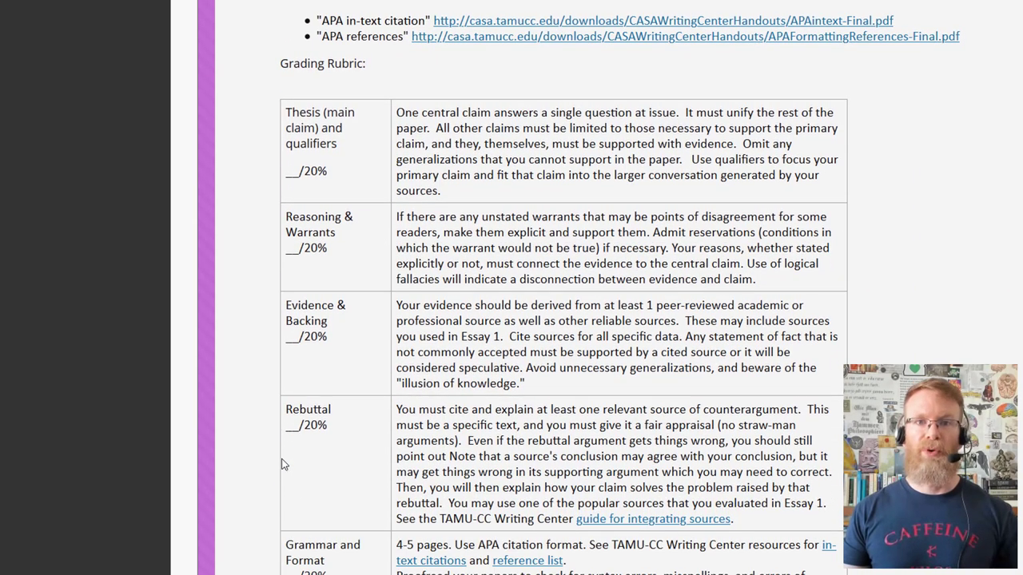
{"action": "scroll", "coordinate": [282, 464], "scroll_direction": "down", "scroll_amount": 10}
{"action": "scroll", "coordinate": [280, 475], "scroll_direction": "up", "scroll_amount": 18}
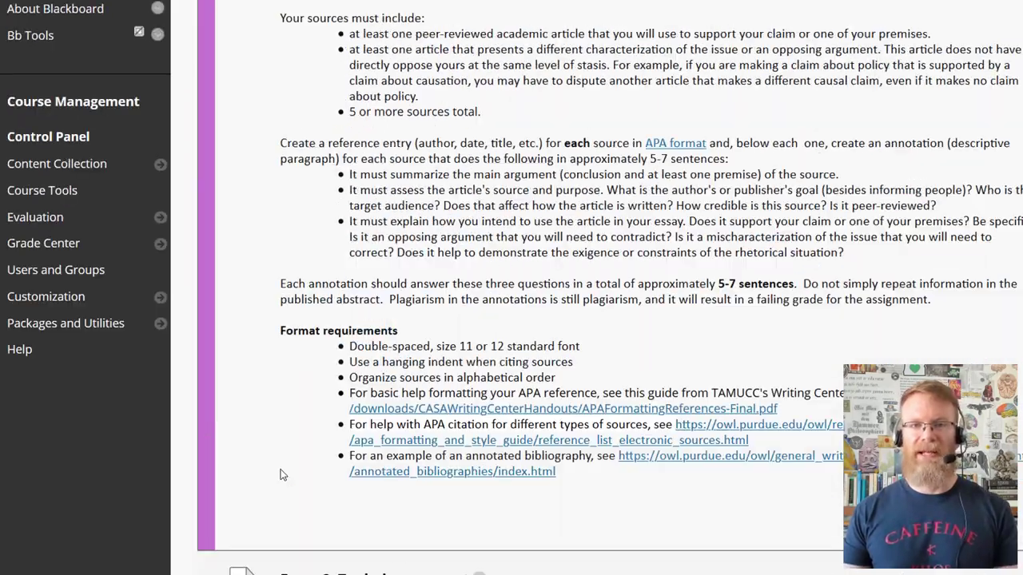
{"action": "scroll", "coordinate": [280, 474], "scroll_direction": "up", "scroll_amount": 15}
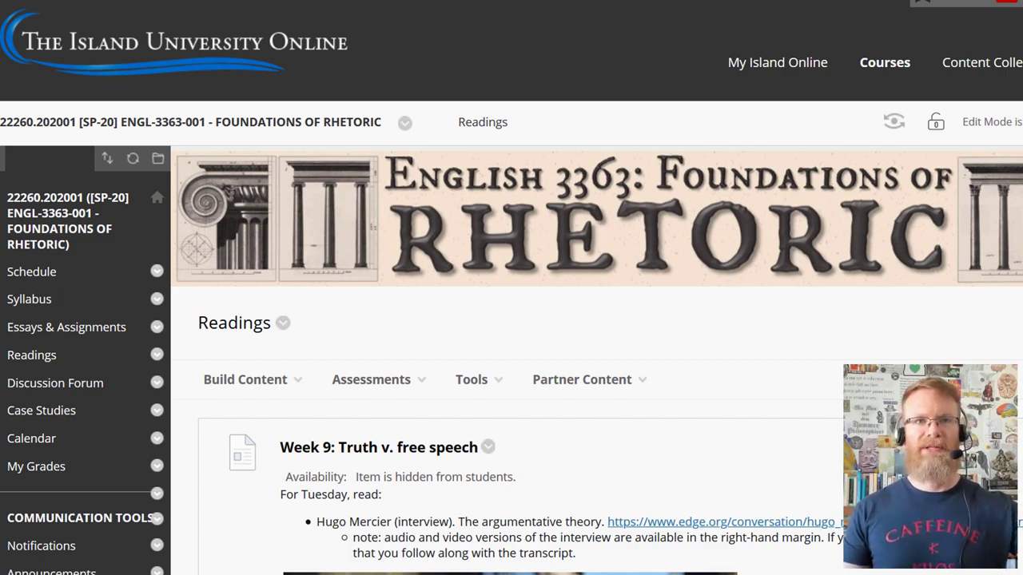
- Browse the weekly reading items on the Readings page of ENGL-3363 Foundations of Rhetoric
{"action": "scroll", "coordinate": [512, 360], "scroll_direction": "down", "scroll_amount": 20}
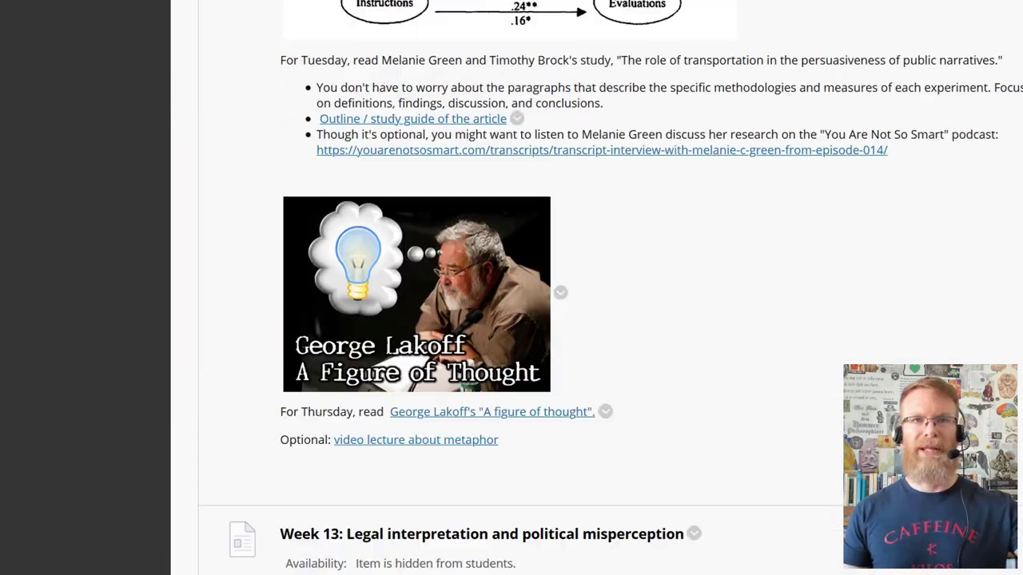
{"action": "scroll", "coordinate": [511, 288], "scroll_direction": "down", "scroll_amount": 20}
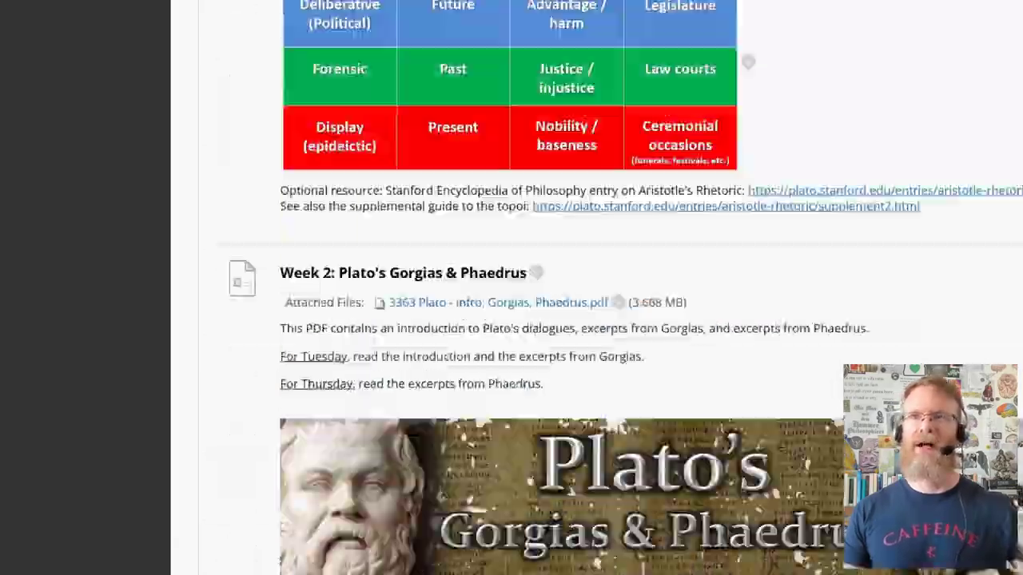
{"action": "scroll", "coordinate": [512, 288], "scroll_direction": "up", "scroll_amount": 10}
{"action": "scroll", "coordinate": [511, 287], "scroll_direction": "down", "scroll_amount": 15}
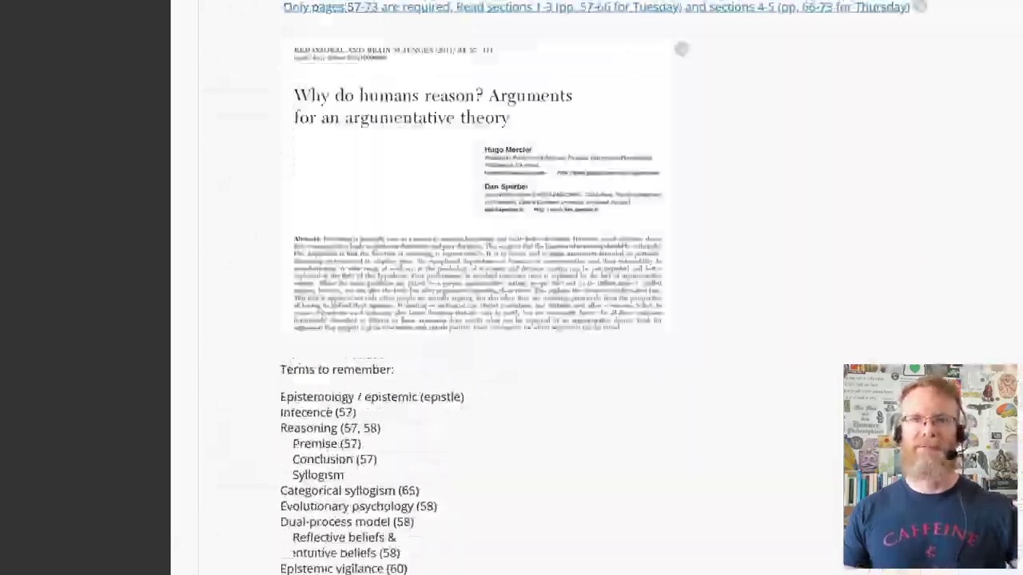
{"action": "scroll", "coordinate": [512, 288], "scroll_direction": "up", "scroll_amount": 20}
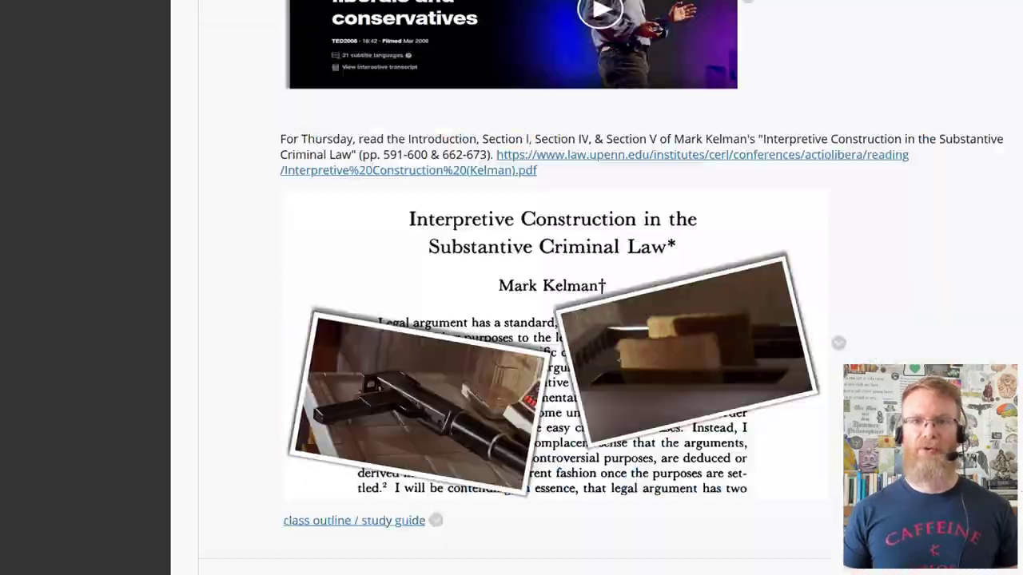
- Open the Schedule of Readings in the ENGL-2332 Lit of West World course and review its weekly units, lecture links and highlighted due dates
{"action": "scroll", "coordinate": [512, 288], "scroll_direction": "up", "scroll_amount": 20}
{"action": "scroll", "coordinate": [512, 288], "scroll_direction": "down", "scroll_amount": 6}
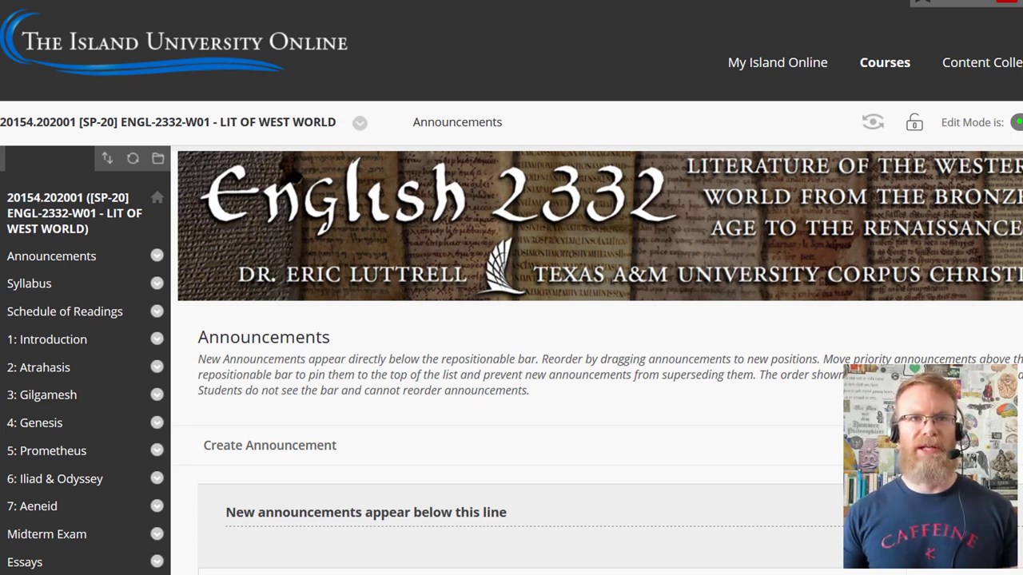
{"action": "left_click", "coordinate": [85, 315]}
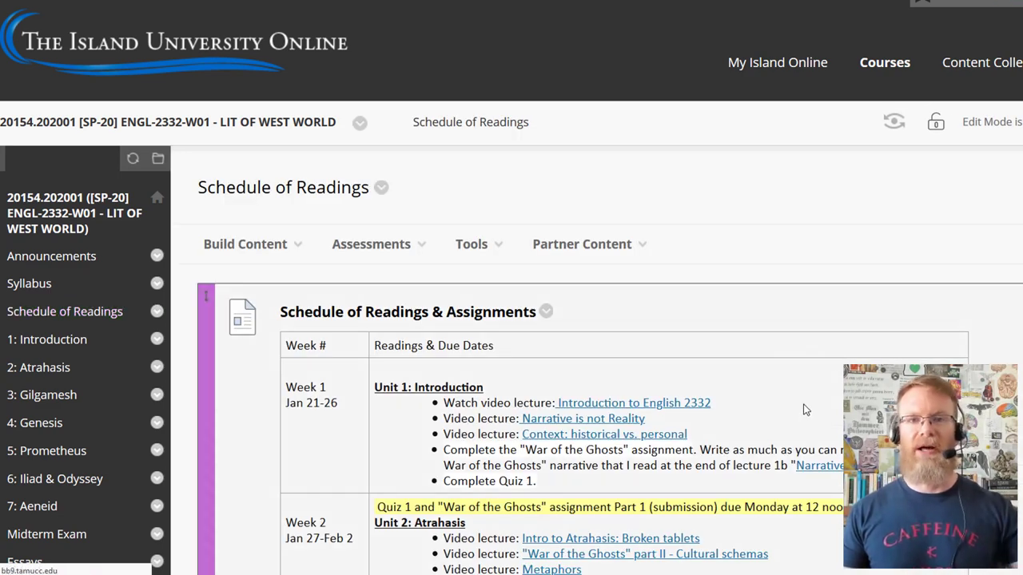
{"action": "scroll", "coordinate": [805, 402], "scroll_direction": "down", "scroll_amount": 5}
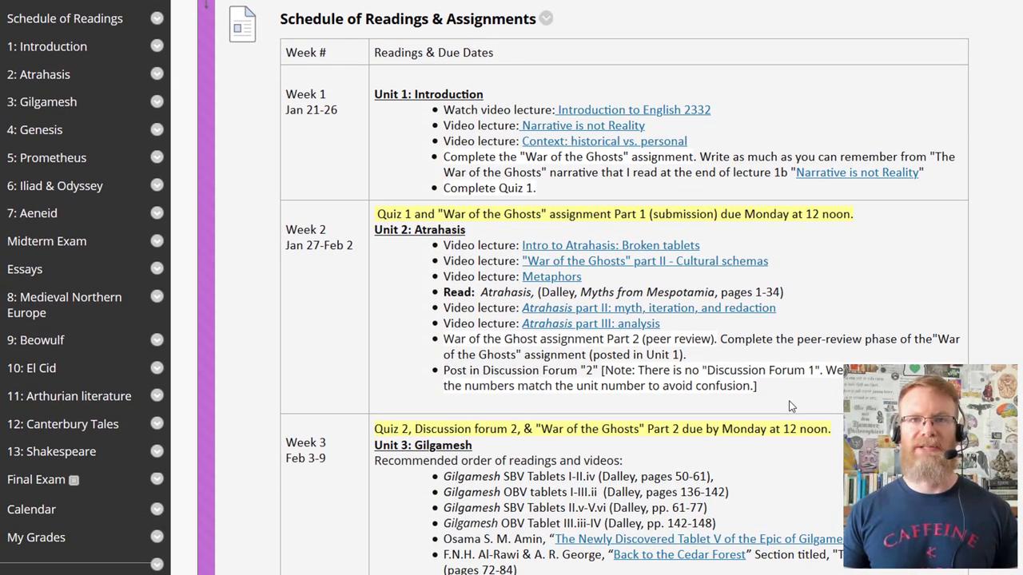
{"action": "scroll", "coordinate": [788, 406], "scroll_direction": "down", "scroll_amount": 5}
{"action": "scroll", "coordinate": [789, 406], "scroll_direction": "down", "scroll_amount": 5}
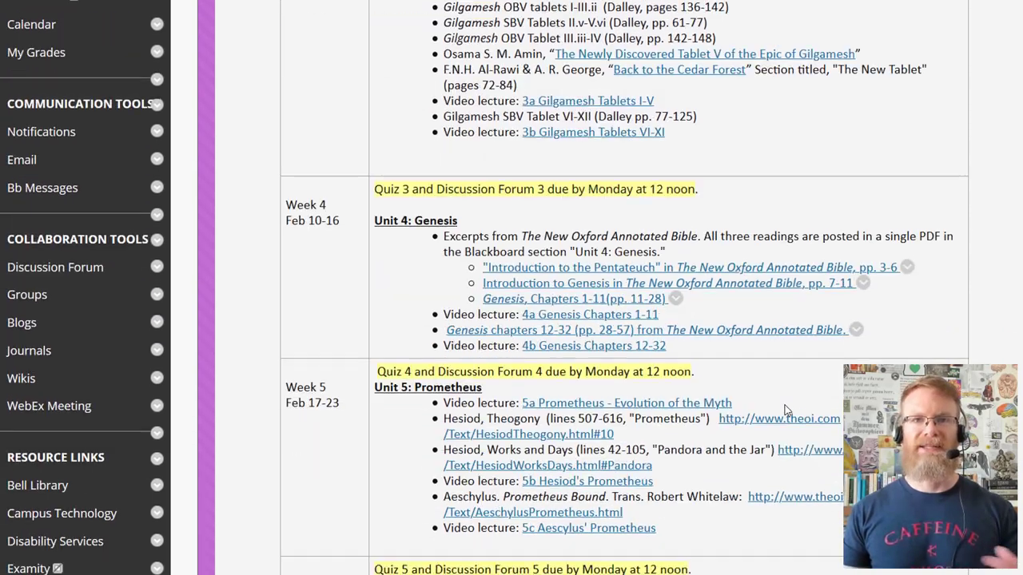
{"action": "scroll", "coordinate": [777, 402], "scroll_direction": "down", "scroll_amount": 5}
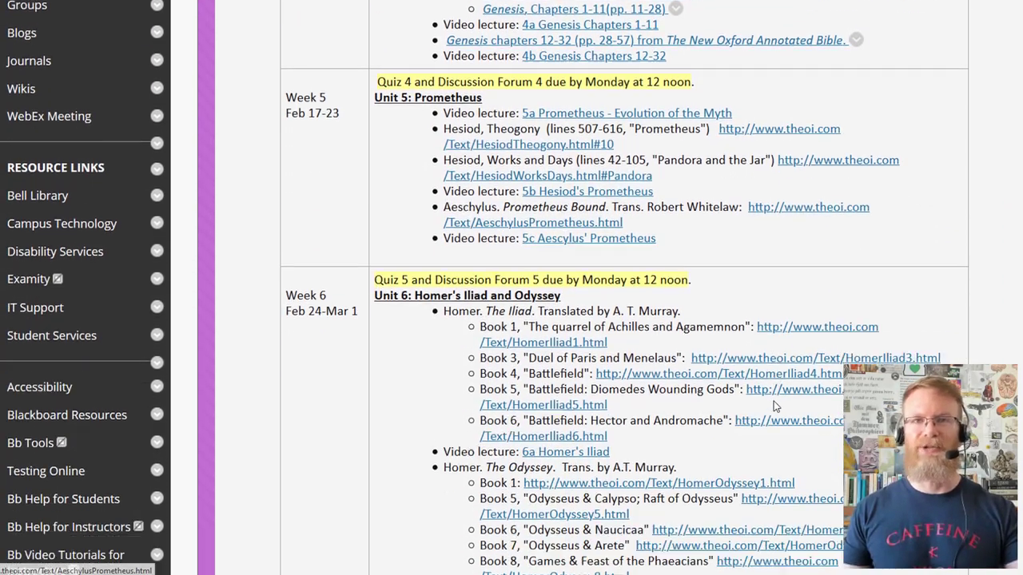
{"action": "scroll", "coordinate": [774, 406], "scroll_direction": "down", "scroll_amount": 7}
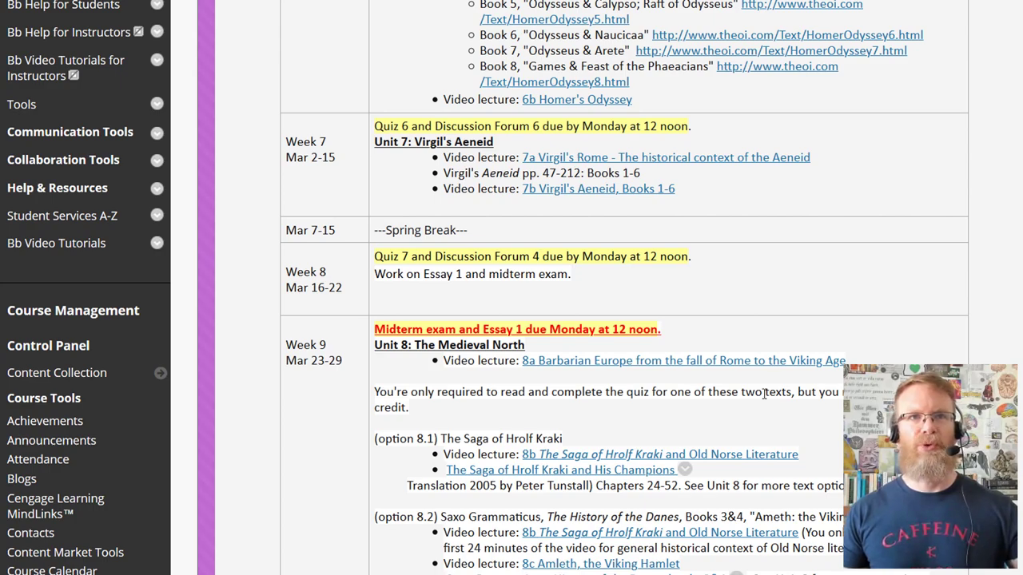
{"action": "scroll", "coordinate": [759, 414], "scroll_direction": "up", "scroll_amount": 20}
{"action": "scroll", "coordinate": [737, 407], "scroll_direction": "up", "scroll_amount": 5}
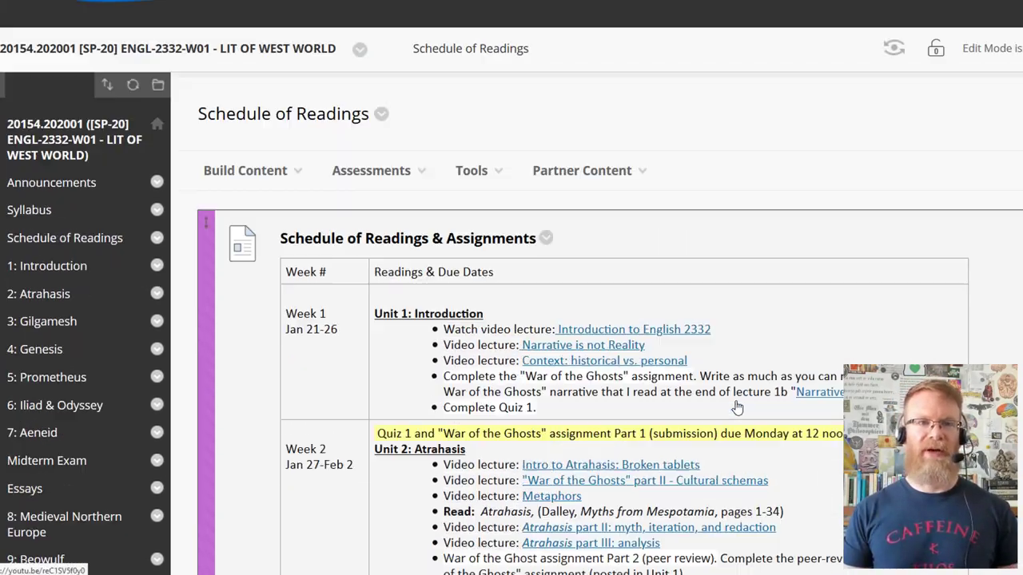
- Open the course's 1: Introduction unit and look through the Introduction to the Course item down to its lecture videos
{"action": "left_click", "coordinate": [733, 405]}
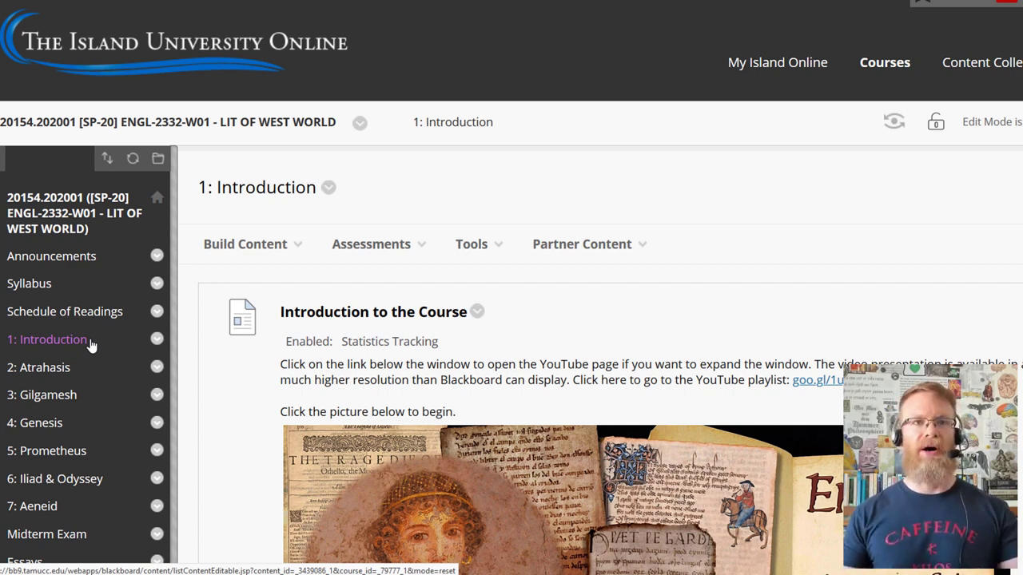
{"action": "scroll", "coordinate": [90, 344], "scroll_direction": "down", "scroll_amount": 1}
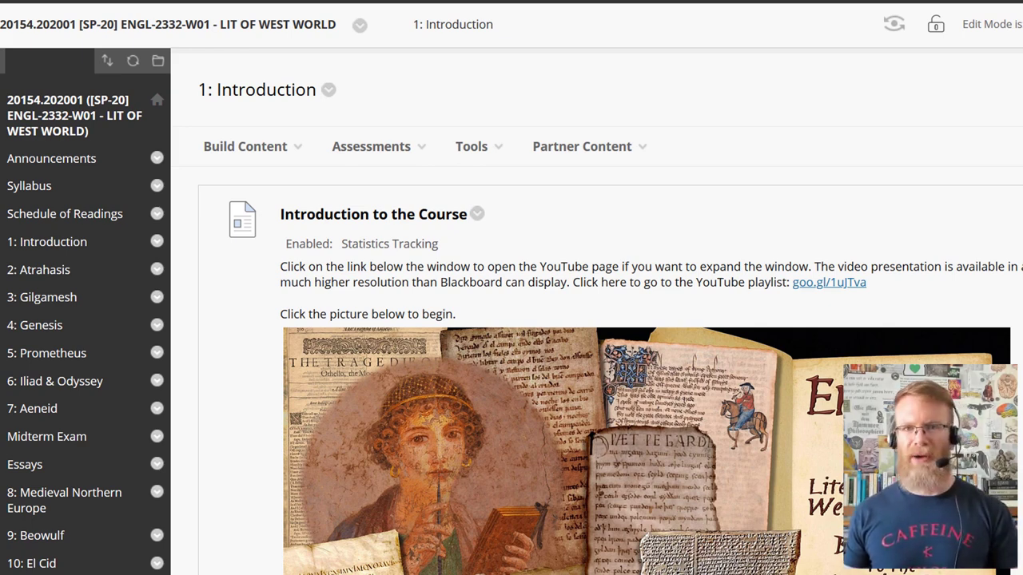
{"action": "scroll", "coordinate": [512, 320], "scroll_direction": "down", "scroll_amount": 3}
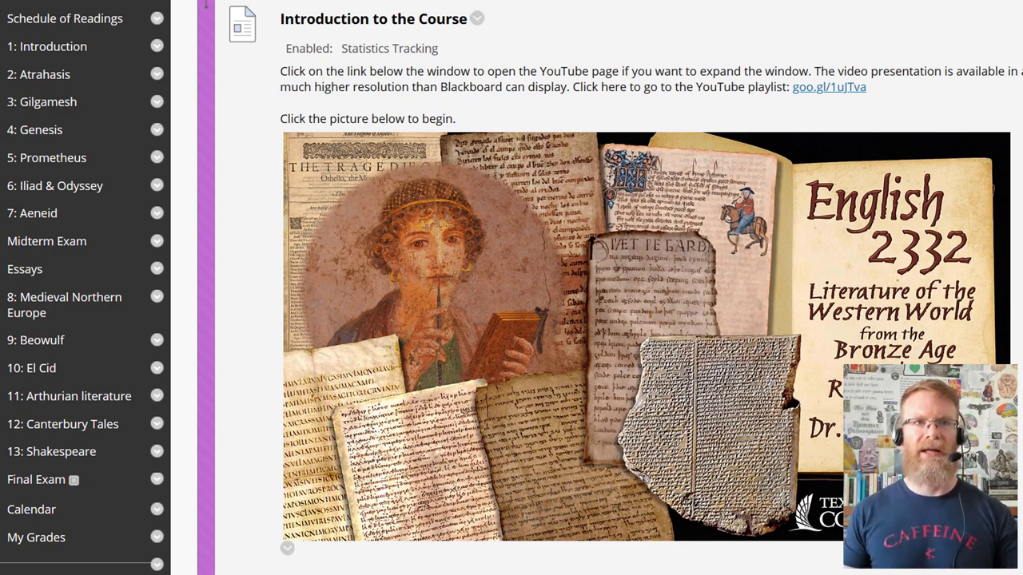
{"action": "scroll", "coordinate": [640, 320], "scroll_direction": "down", "scroll_amount": 5}
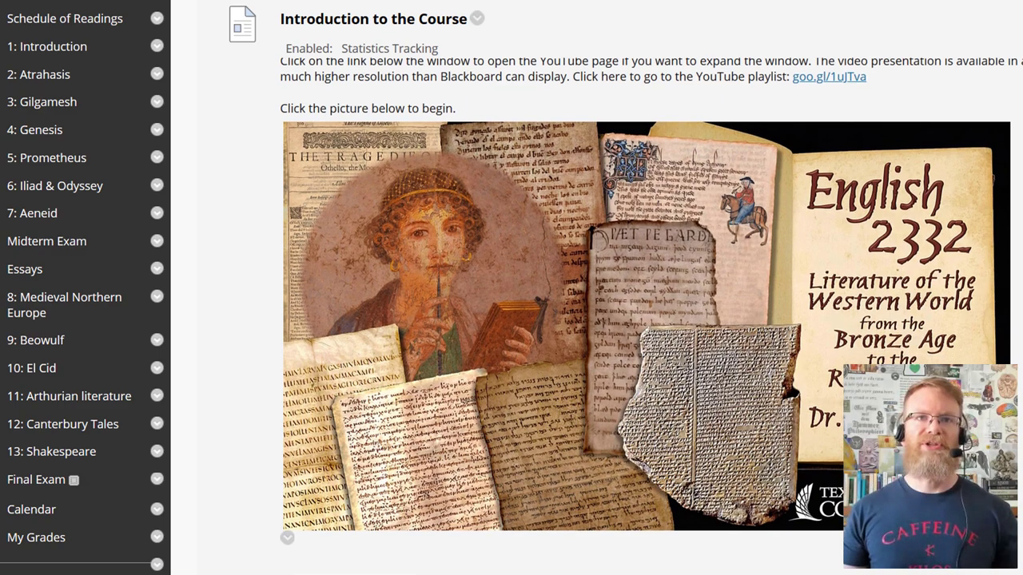
{"action": "scroll", "coordinate": [512, 287], "scroll_direction": "down", "scroll_amount": 1}
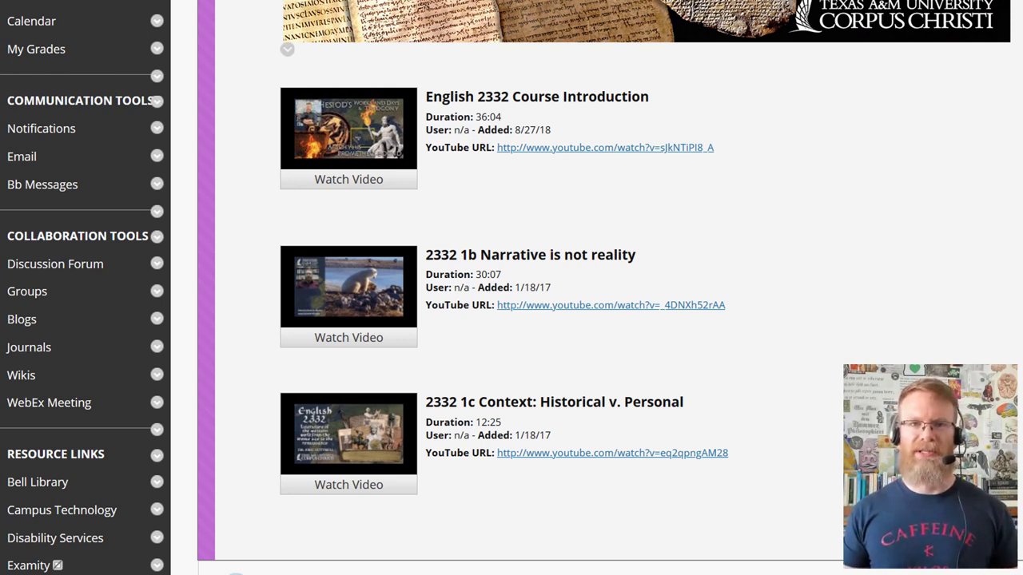
- Play the English 2332 Course Introduction video, mute it, sample it at about 9:00, 18:54, 24:46 and 22:45, and close it
{"action": "left_click", "coordinate": [349, 184]}
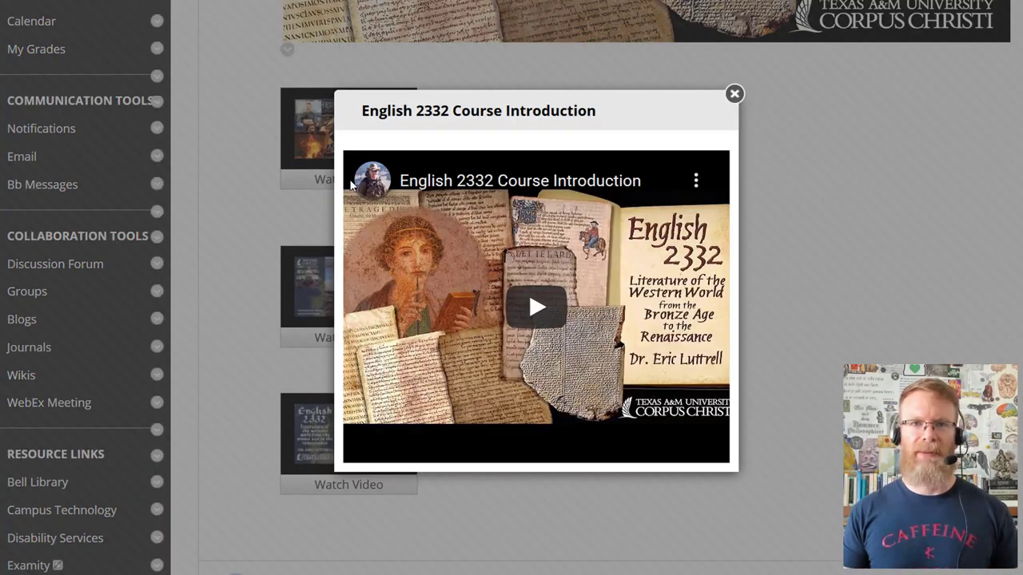
{"action": "left_click", "coordinate": [543, 300]}
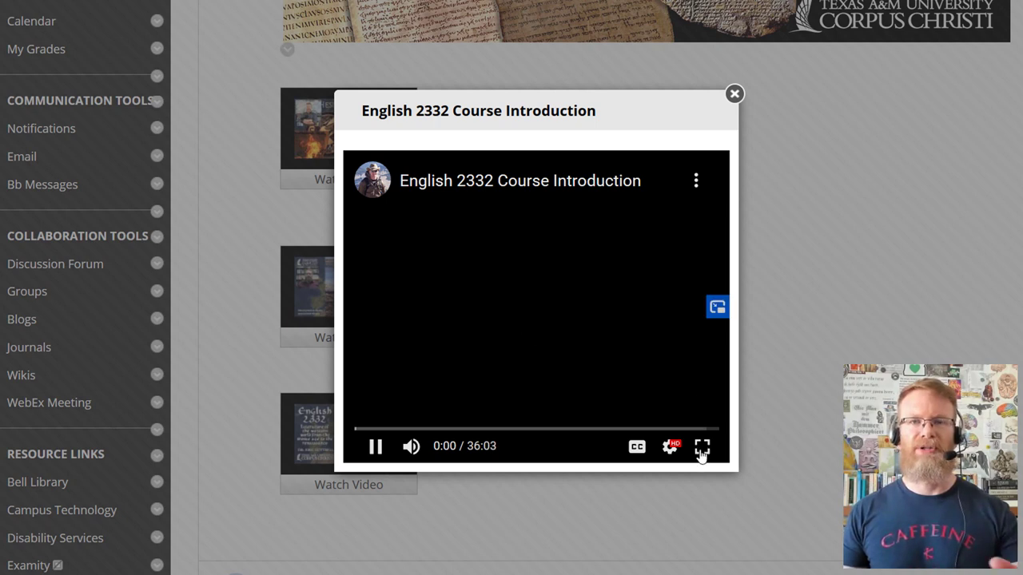
{"action": "left_click", "coordinate": [445, 430]}
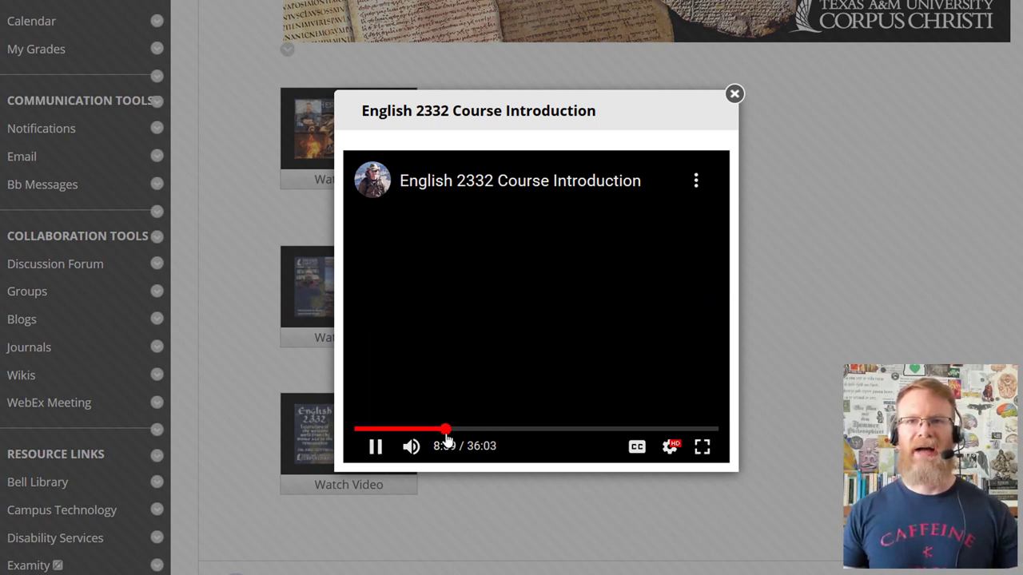
{"action": "left_click", "coordinate": [412, 446]}
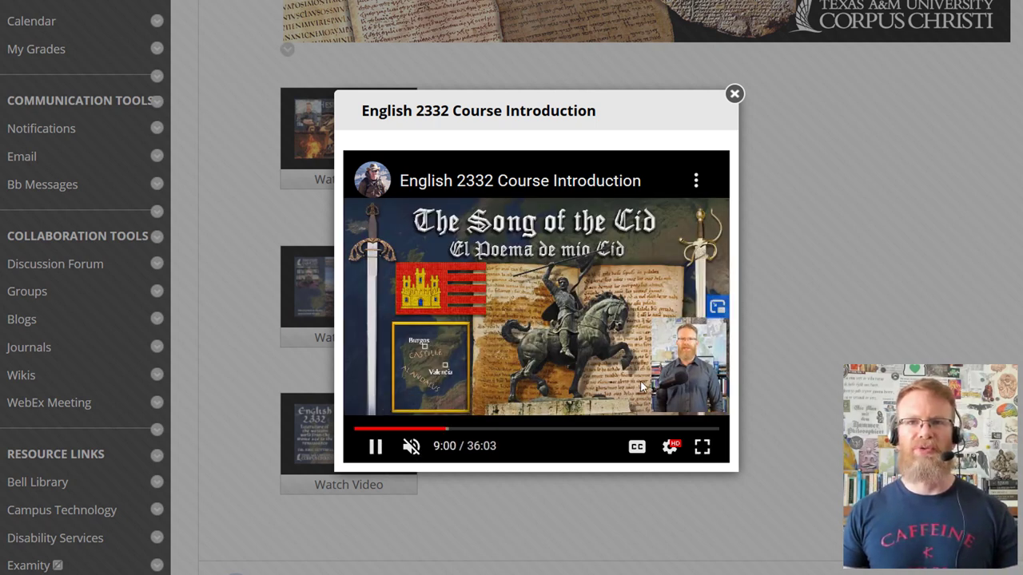
{"action": "left_click", "coordinate": [544, 431]}
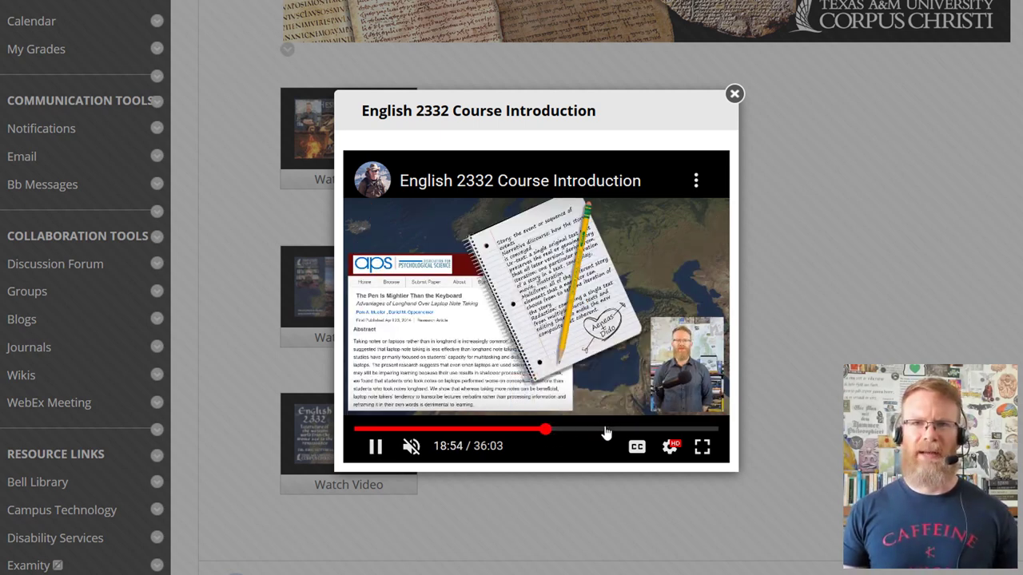
{"action": "left_click", "coordinate": [605, 431]}
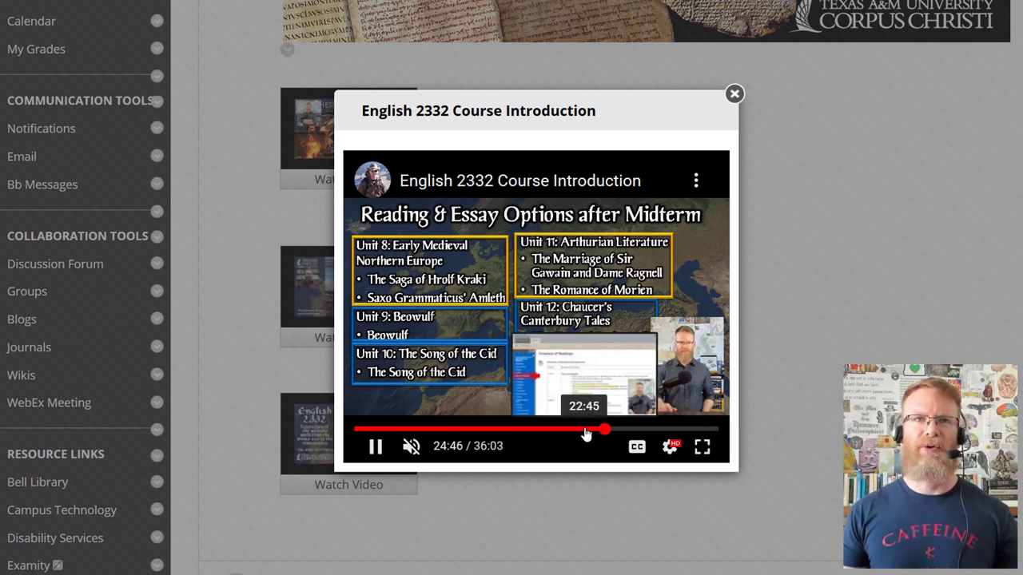
{"action": "left_click", "coordinate": [585, 432]}
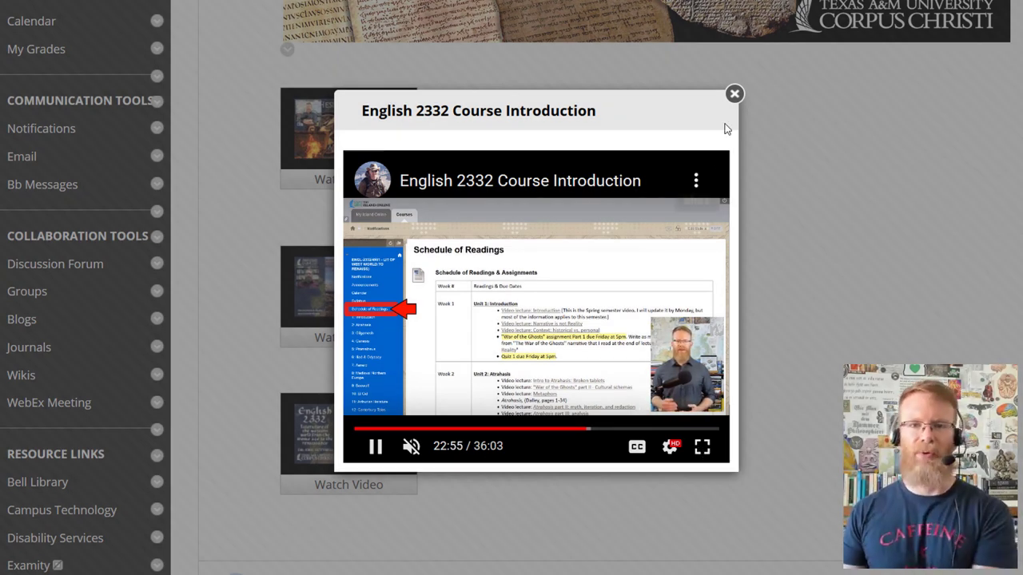
{"action": "left_click", "coordinate": [736, 95]}
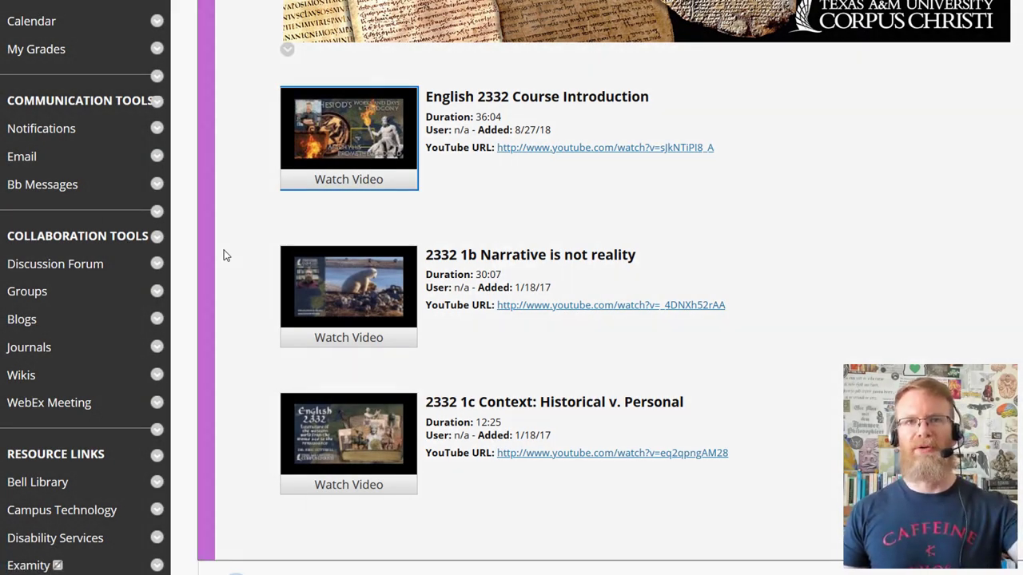
- Review the War of the Ghosts peer-review assignment's instructions and due dates and the Q1 Syllabus and intro to narrative quiz in Unit 1
{"action": "scroll", "coordinate": [1007, 340], "scroll_direction": "down", "scroll_amount": 3}
{"action": "scroll", "coordinate": [1007, 341], "scroll_direction": "down", "scroll_amount": 4}
{"action": "scroll", "coordinate": [1003, 340], "scroll_direction": "up", "scroll_amount": 2}
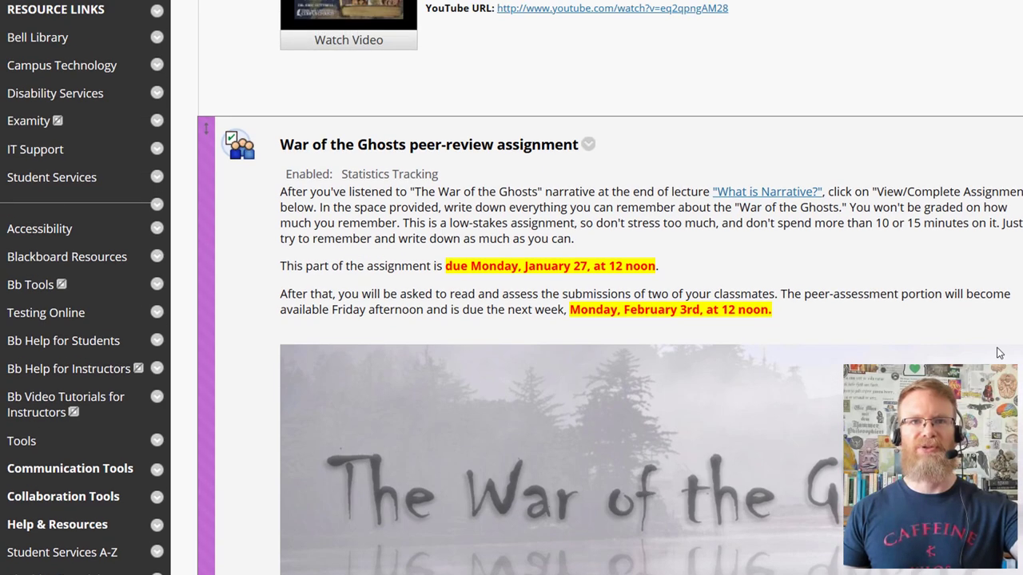
{"action": "scroll", "coordinate": [835, 303], "scroll_direction": "up", "scroll_amount": 3}
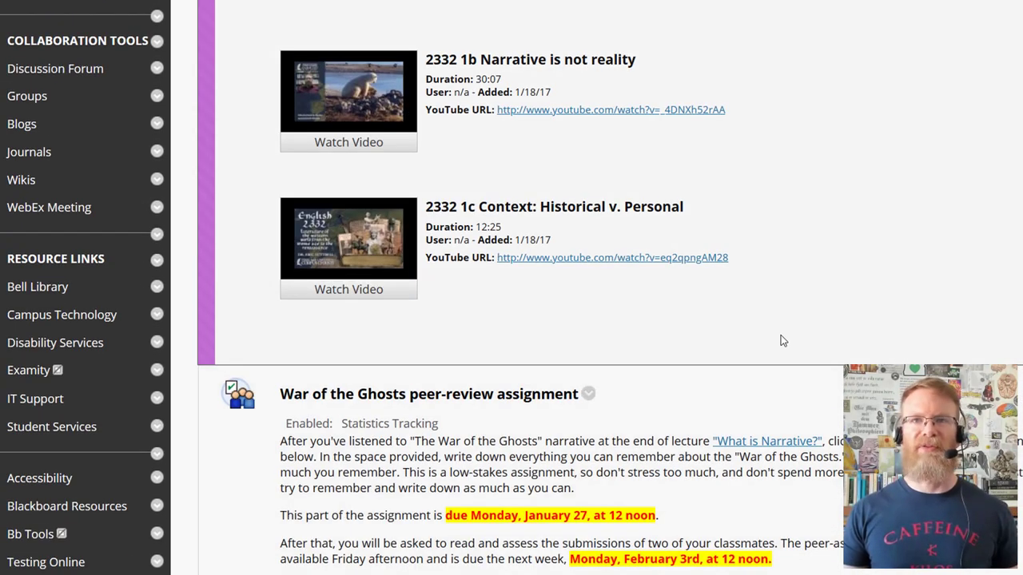
{"action": "scroll", "coordinate": [782, 345], "scroll_direction": "down", "scroll_amount": 2}
{"action": "scroll", "coordinate": [781, 349], "scroll_direction": "down", "scroll_amount": 1}
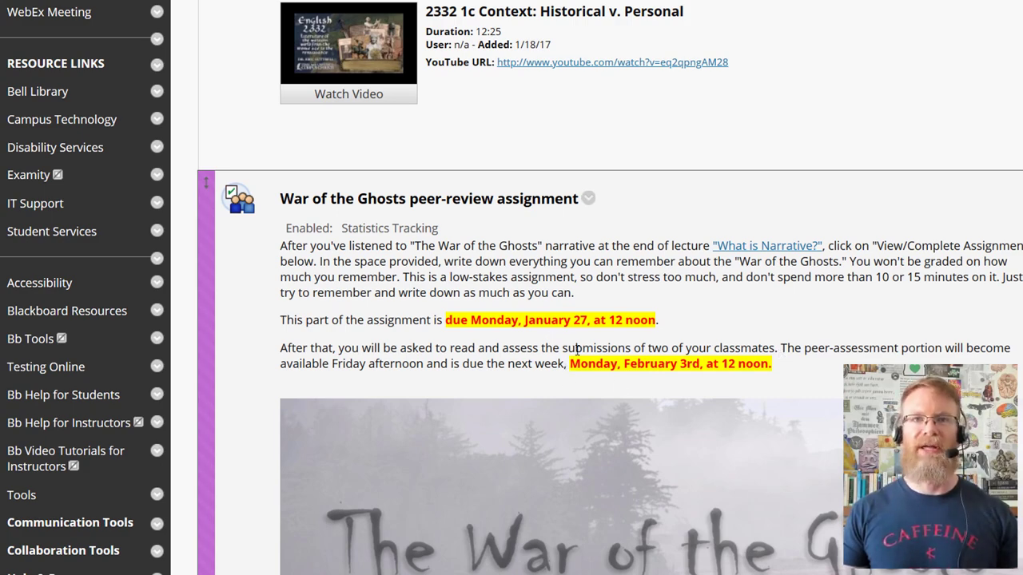
{"action": "scroll", "coordinate": [479, 340], "scroll_direction": "down", "scroll_amount": 5}
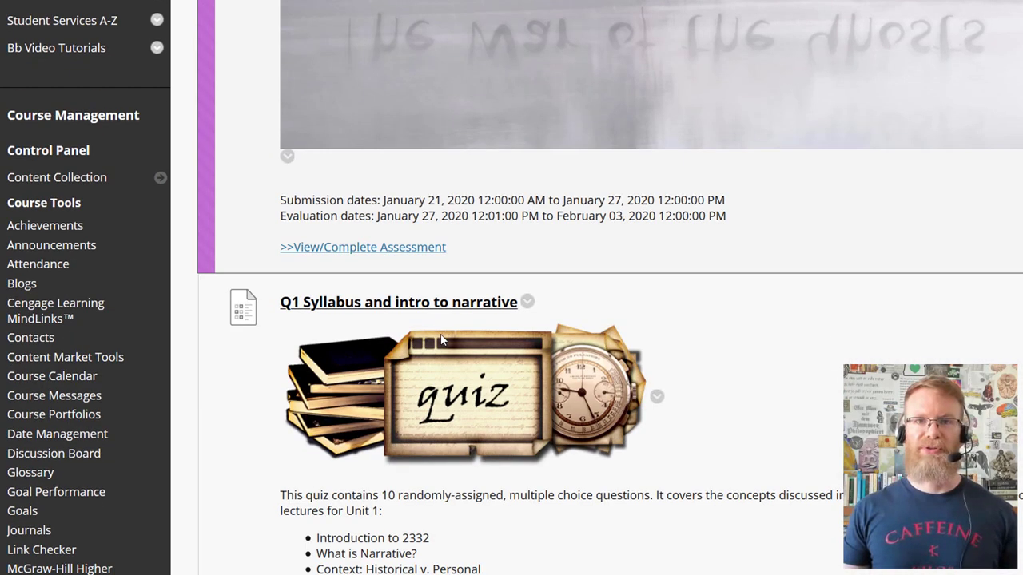
{"action": "scroll", "coordinate": [900, 345], "scroll_direction": "down", "scroll_amount": 1}
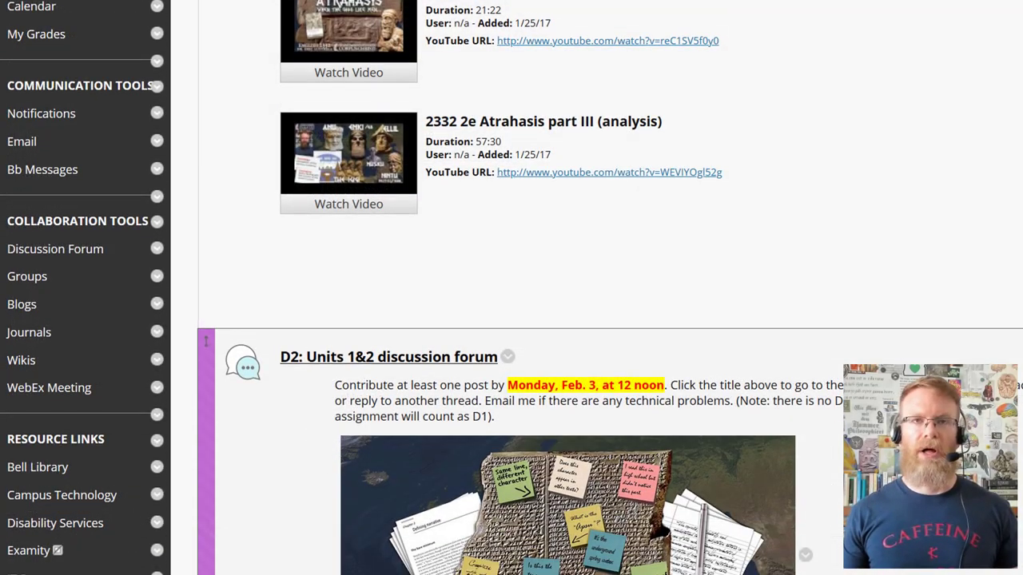
- Read the D2: Units 1&2 discussion forum instructions in the Atrahasis unit and continue to the Q2 Atrahasis quiz
{"action": "scroll", "coordinate": [511, 288], "scroll_direction": "down", "scroll_amount": 3}
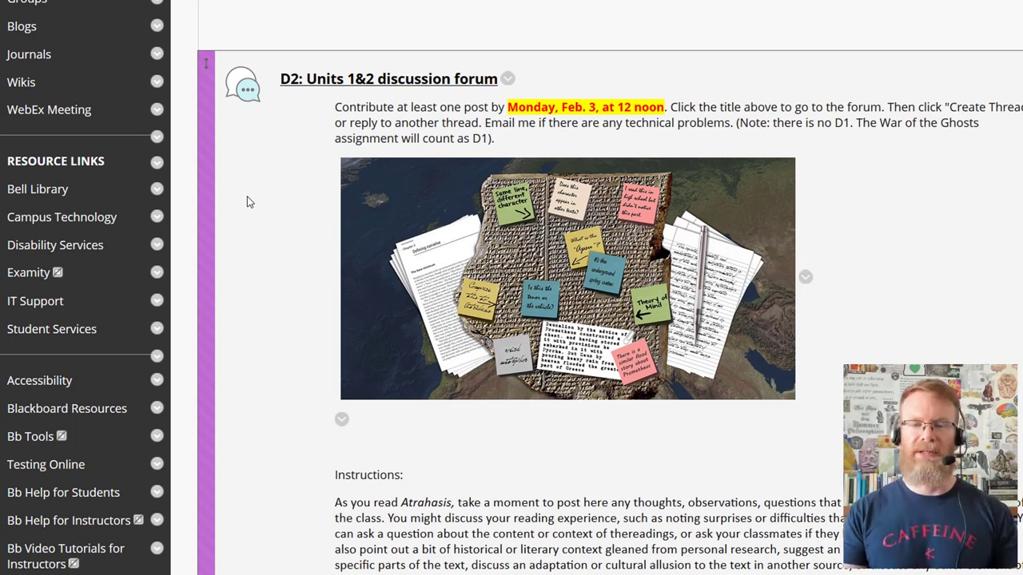
{"action": "scroll", "coordinate": [271, 216], "scroll_direction": "down", "scroll_amount": 10}
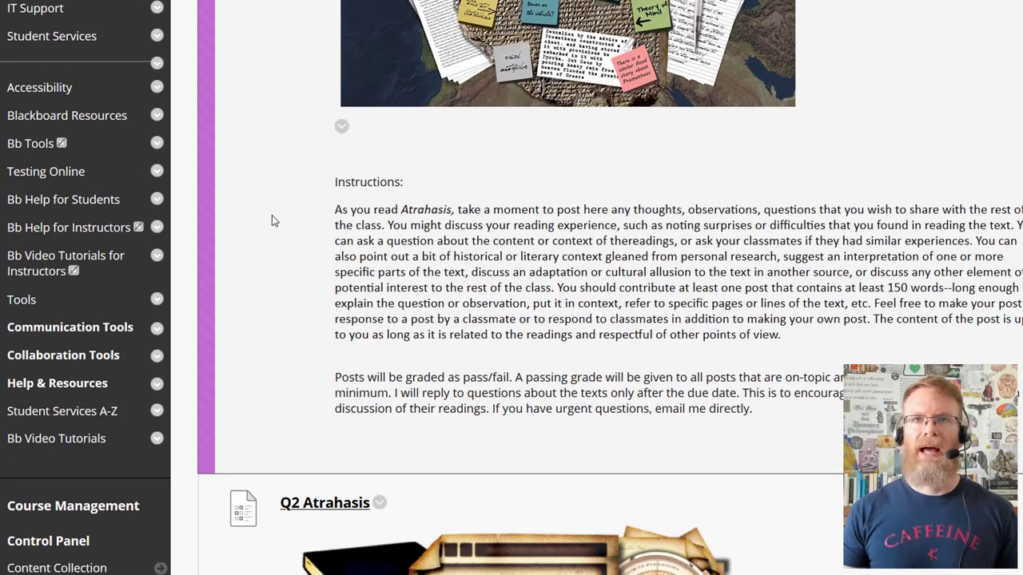
{"action": "scroll", "coordinate": [273, 217], "scroll_direction": "down", "scroll_amount": 6}
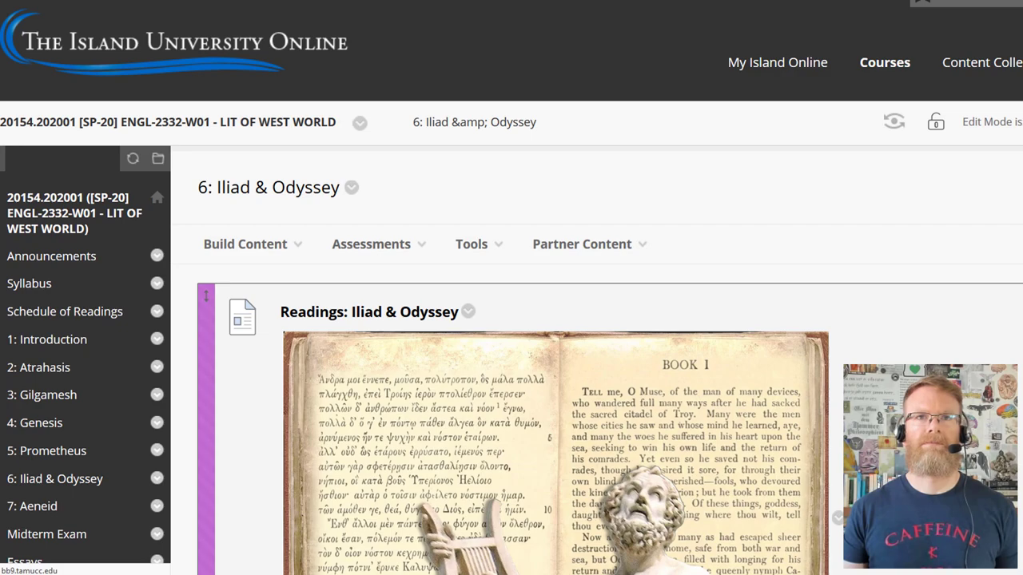
- Look through the 6: Iliad & Odyssey unit's reading links, optional translations, lecture videos and introductory resources
{"action": "scroll", "coordinate": [512, 319], "scroll_direction": "down", "scroll_amount": 10}
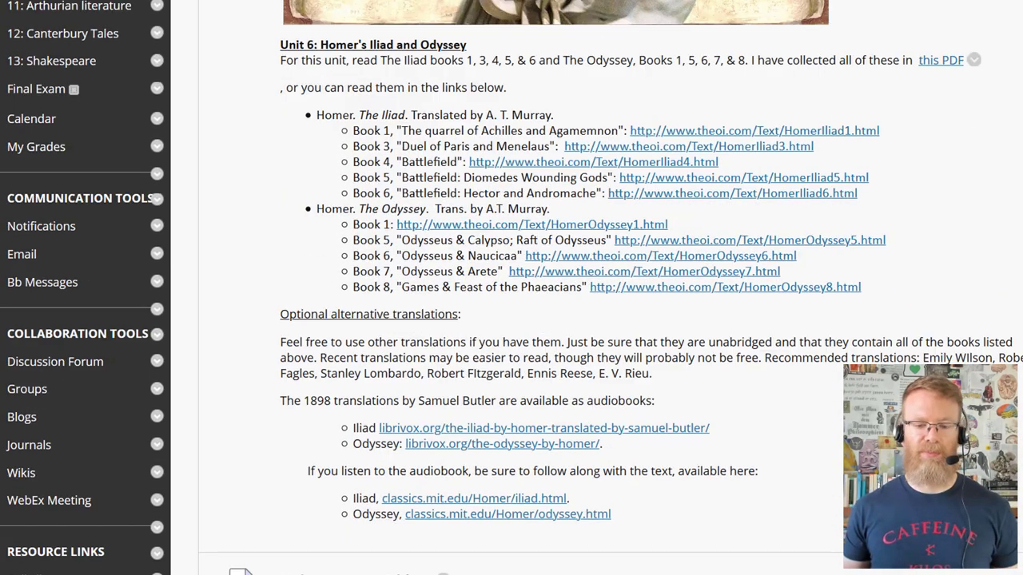
{"action": "scroll", "coordinate": [512, 320], "scroll_direction": "down", "scroll_amount": 8}
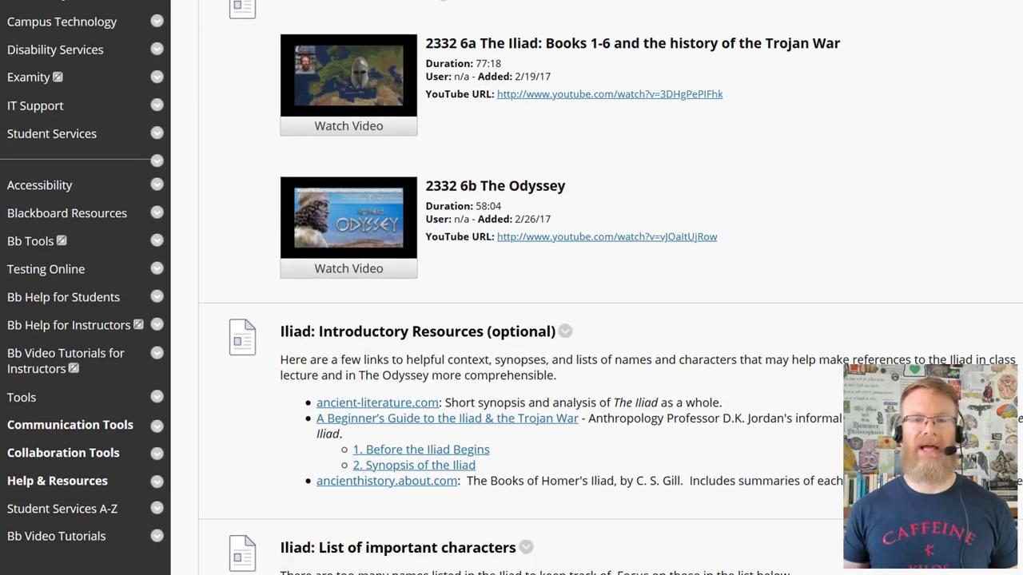
{"action": "scroll", "coordinate": [512, 320], "scroll_direction": "down", "scroll_amount": 4}
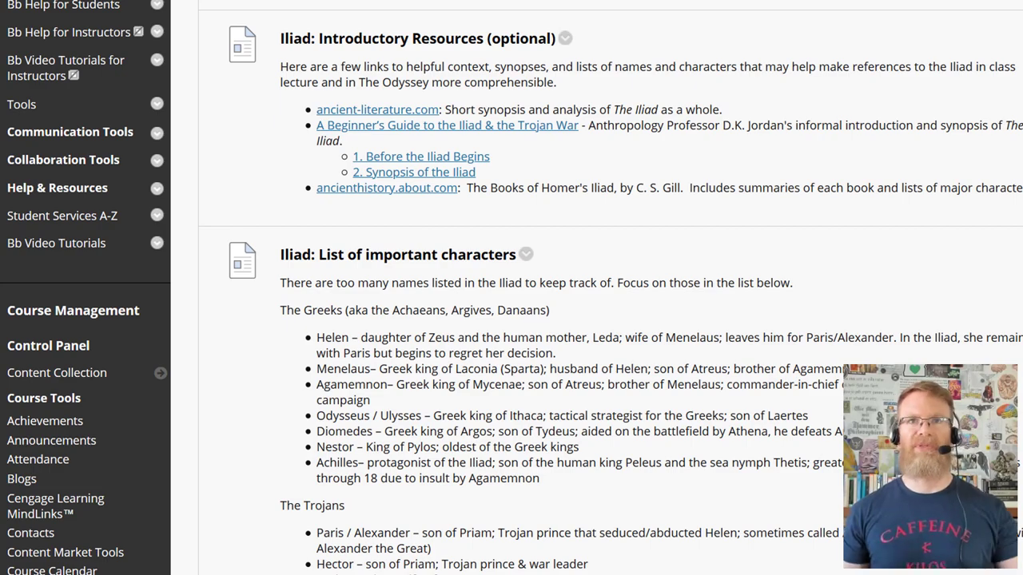
- Examine the Iliad list of important characters, covering the Greeks, Trojans and gods, and return to the unit's reading list
{"action": "scroll", "coordinate": [607, 320], "scroll_direction": "down", "scroll_amount": 4}
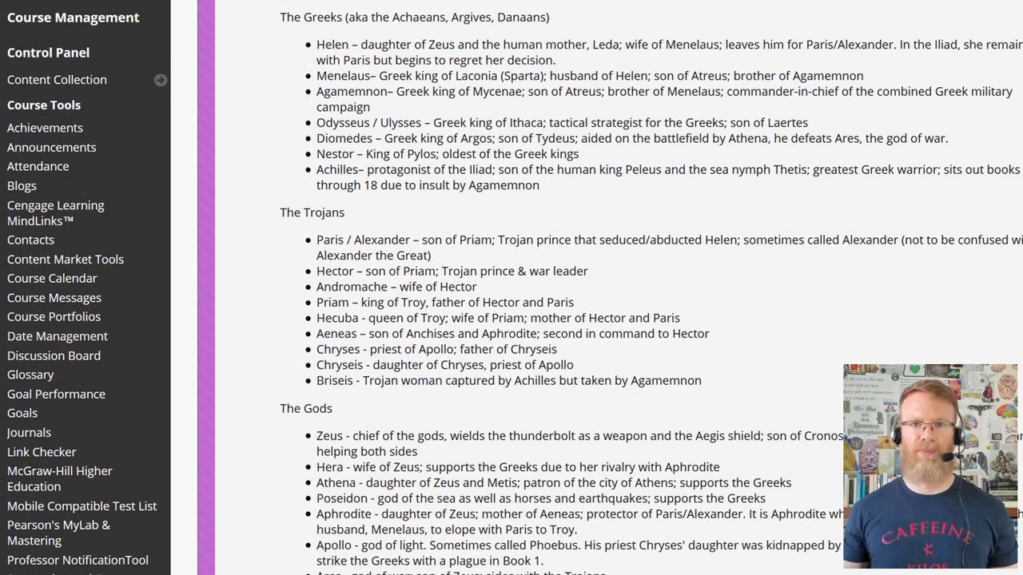
{"action": "scroll", "coordinate": [607, 319], "scroll_direction": "down", "scroll_amount": 3}
{"action": "scroll", "coordinate": [607, 320], "scroll_direction": "up", "scroll_amount": 10}
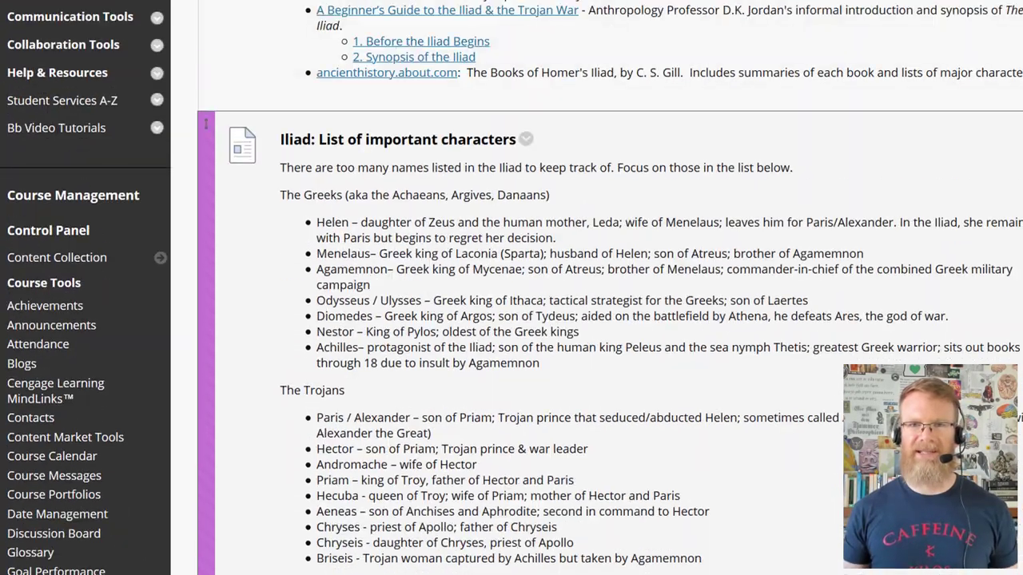
{"action": "scroll", "coordinate": [608, 320], "scroll_direction": "down", "scroll_amount": 2}
{"action": "scroll", "coordinate": [607, 320], "scroll_direction": "down", "scroll_amount": 2}
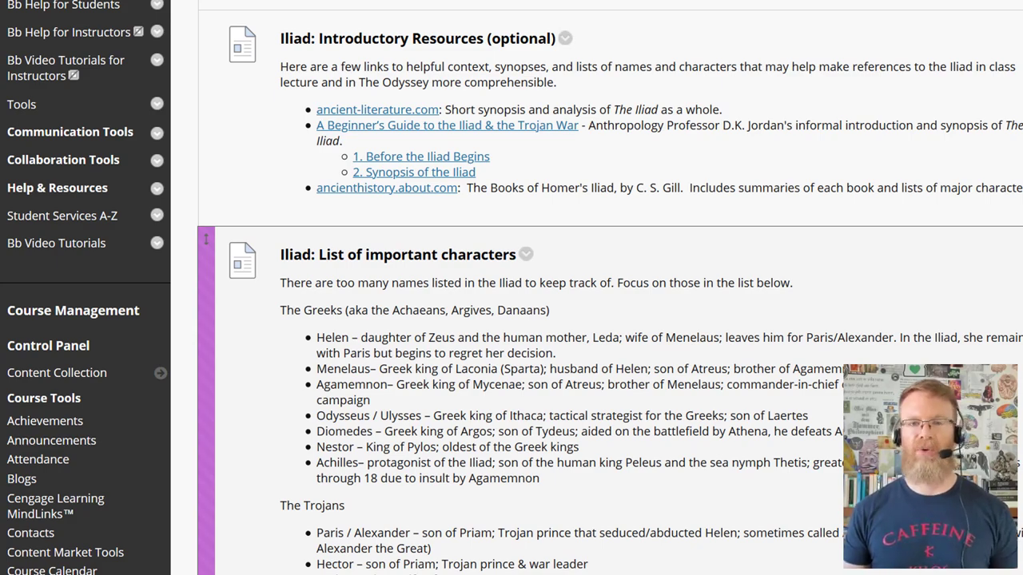
{"action": "scroll", "coordinate": [607, 320], "scroll_direction": "up", "scroll_amount": 12}
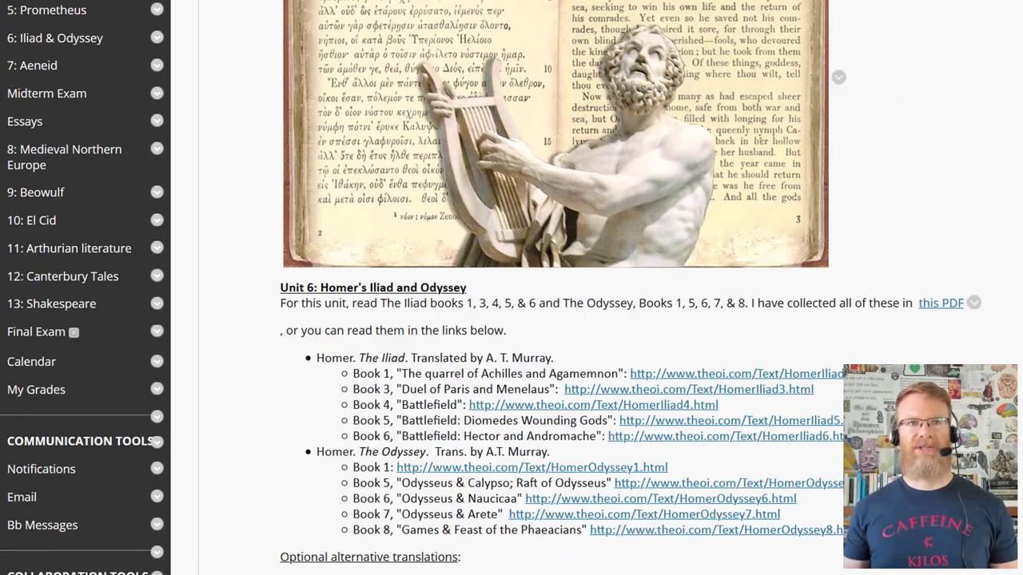
- Open the 3: Gilgamesh unit and review its recommended reading and viewing order and the Newly discovered Gilgamesh Tablet item
{"action": "scroll", "coordinate": [511, 320], "scroll_direction": "up", "scroll_amount": 6}
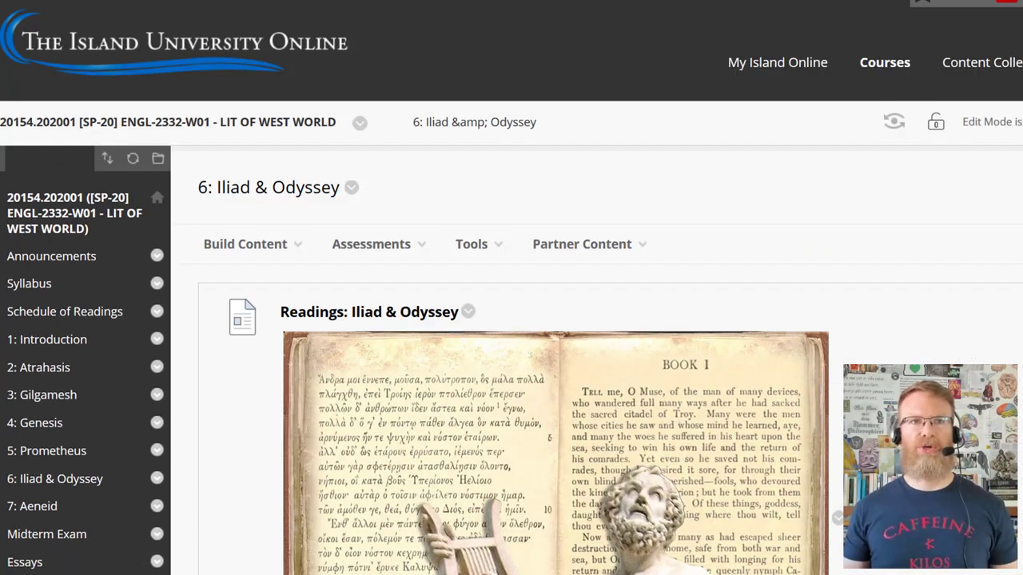
{"action": "left_click", "coordinate": [44, 400]}
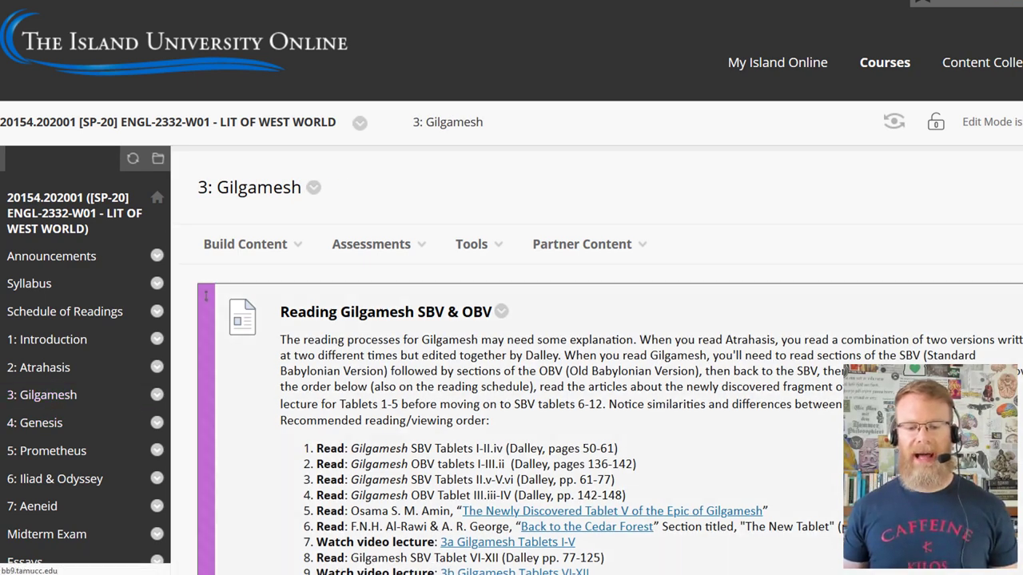
{"action": "scroll", "coordinate": [511, 319], "scroll_direction": "down", "scroll_amount": 2}
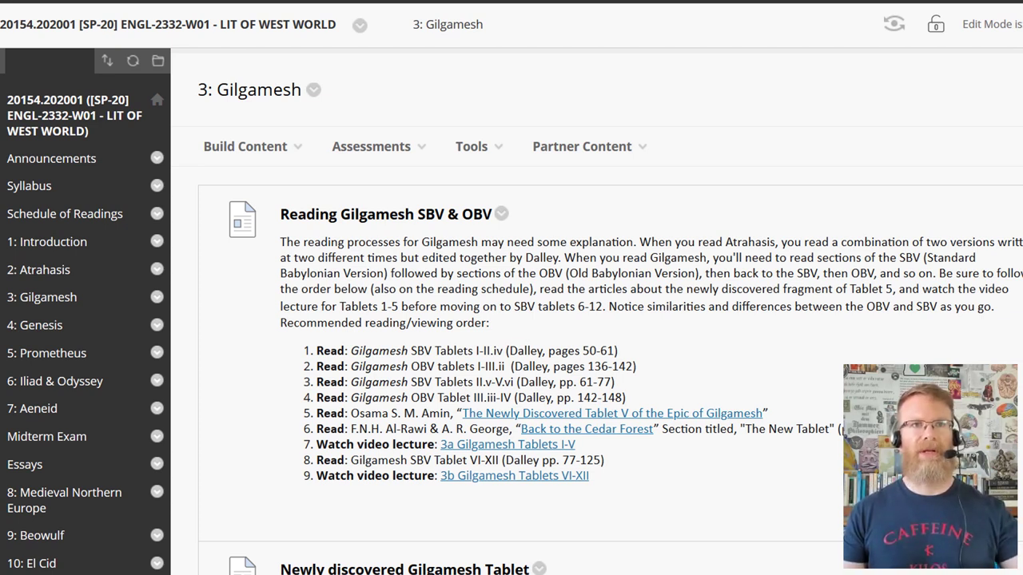
{"action": "scroll", "coordinate": [512, 320], "scroll_direction": "down", "scroll_amount": 5}
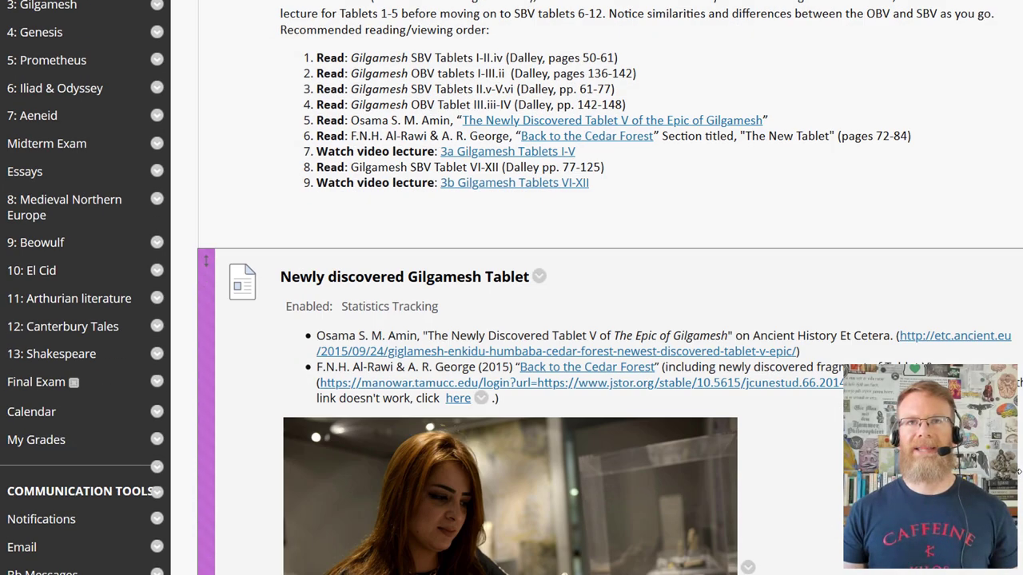
{"action": "scroll", "coordinate": [512, 320], "scroll_direction": "down", "scroll_amount": 1}
{"action": "scroll", "coordinate": [511, 320], "scroll_direction": "down", "scroll_amount": 2}
{"action": "scroll", "coordinate": [512, 320], "scroll_direction": "up", "scroll_amount": 1}
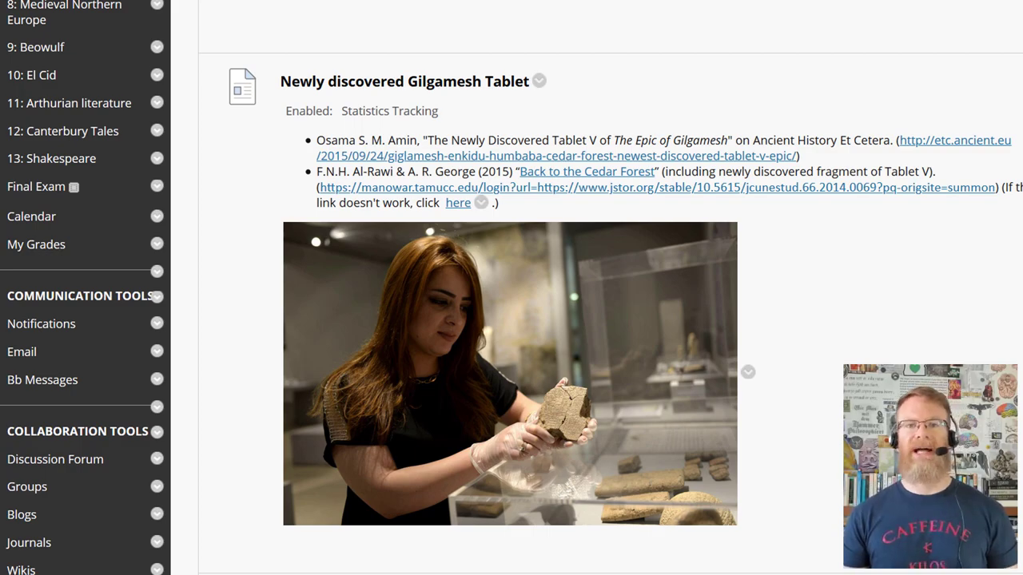
- Look over the Unit 3 lecture videos and read the D3 Gilgamesh Discussion Forum instructions
{"action": "scroll", "coordinate": [511, 320], "scroll_direction": "down", "scroll_amount": 6}
{"action": "scroll", "coordinate": [512, 319], "scroll_direction": "down", "scroll_amount": 7}
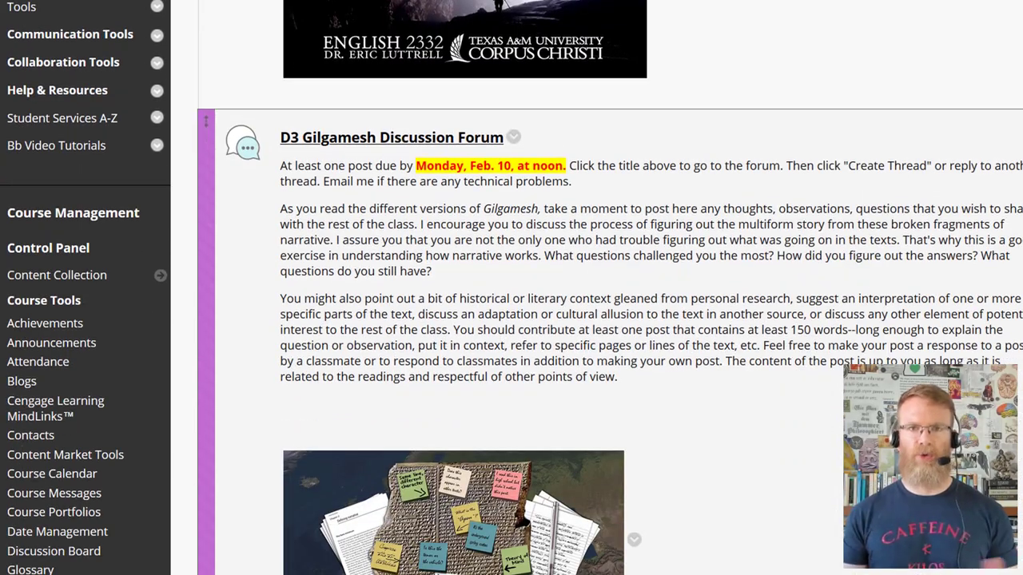
{"action": "scroll", "coordinate": [512, 319], "scroll_direction": "down", "scroll_amount": 1}
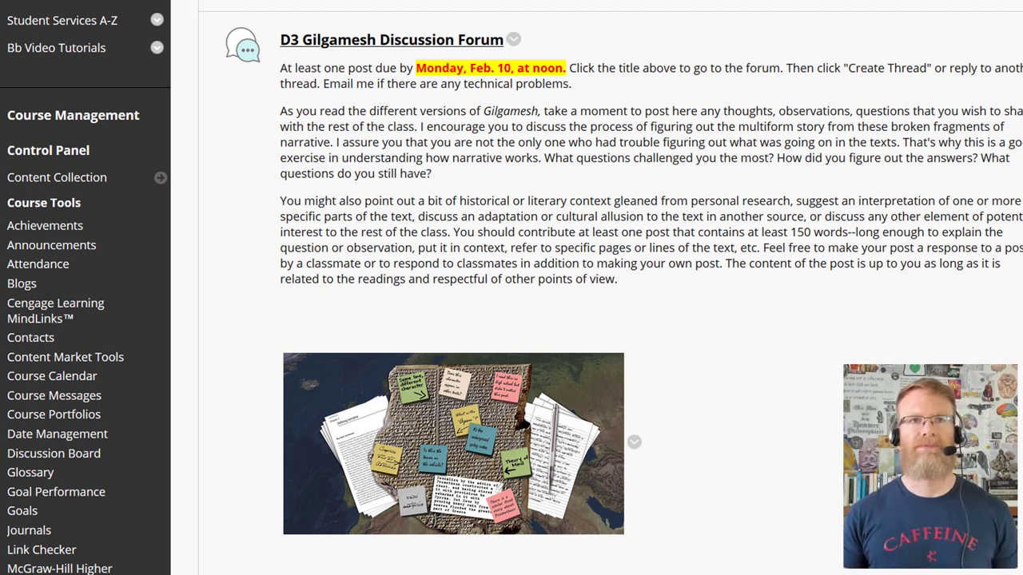
- Leave the Gilgamesh unit for the Midterm Exam page and review its multiple choice and short answer parts
{"action": "scroll", "coordinate": [504, 314], "scroll_direction": "up", "scroll_amount": 7}
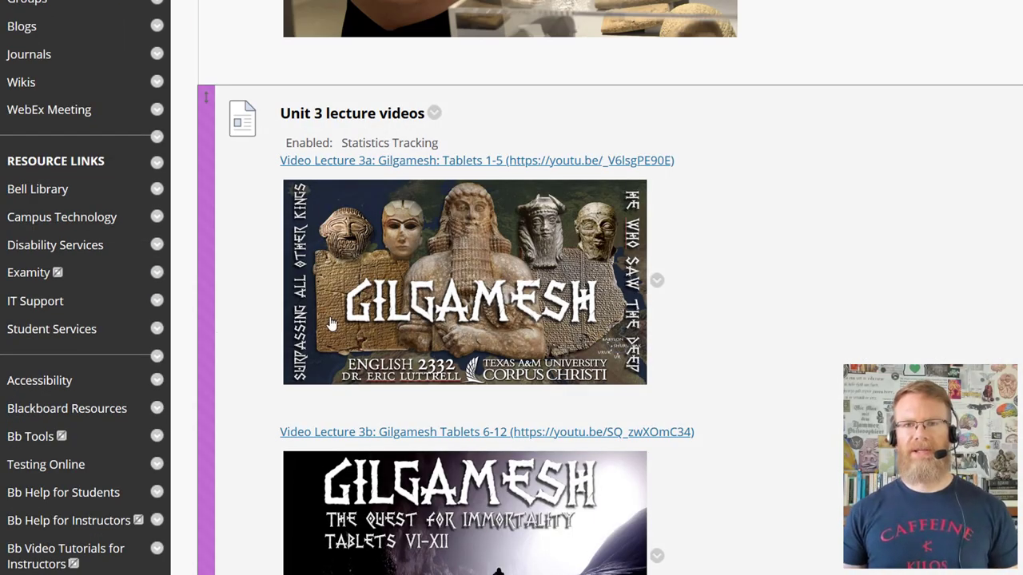
{"action": "scroll", "coordinate": [208, 324], "scroll_direction": "up", "scroll_amount": 6}
{"action": "scroll", "coordinate": [155, 331], "scroll_direction": "up", "scroll_amount": 4}
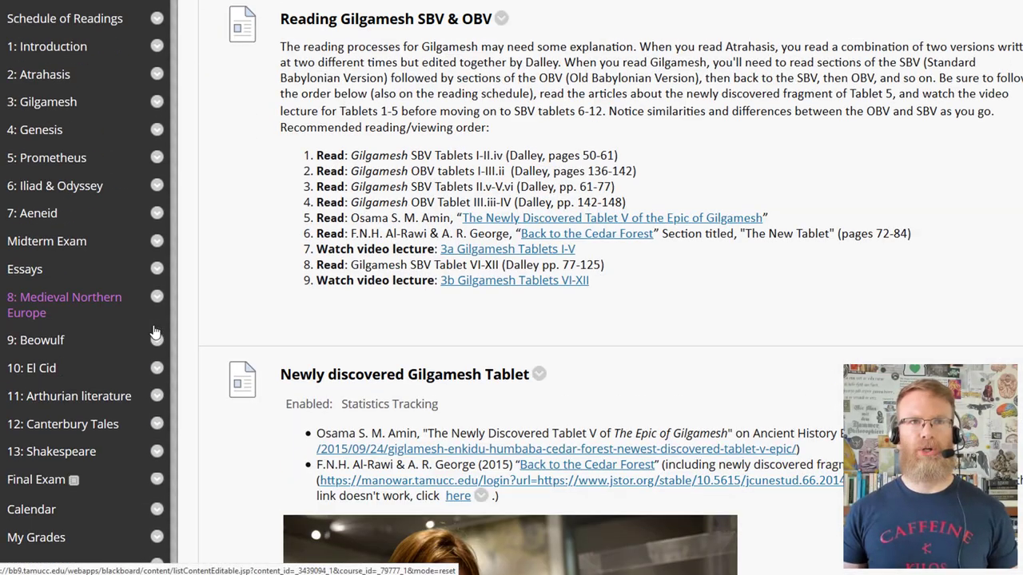
{"action": "scroll", "coordinate": [155, 331], "scroll_direction": "up", "scroll_amount": 2}
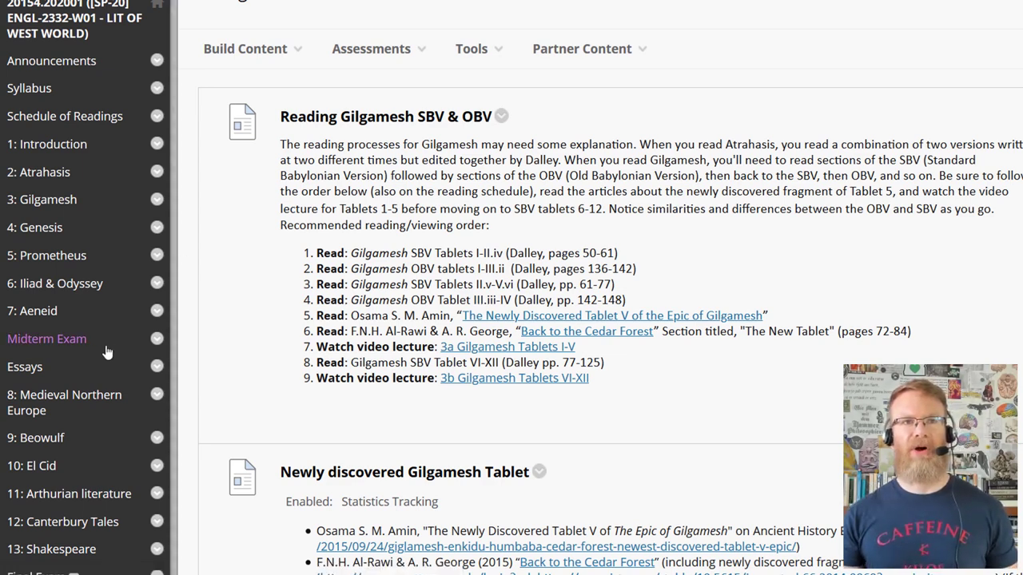
{"action": "left_click", "coordinate": [46, 342]}
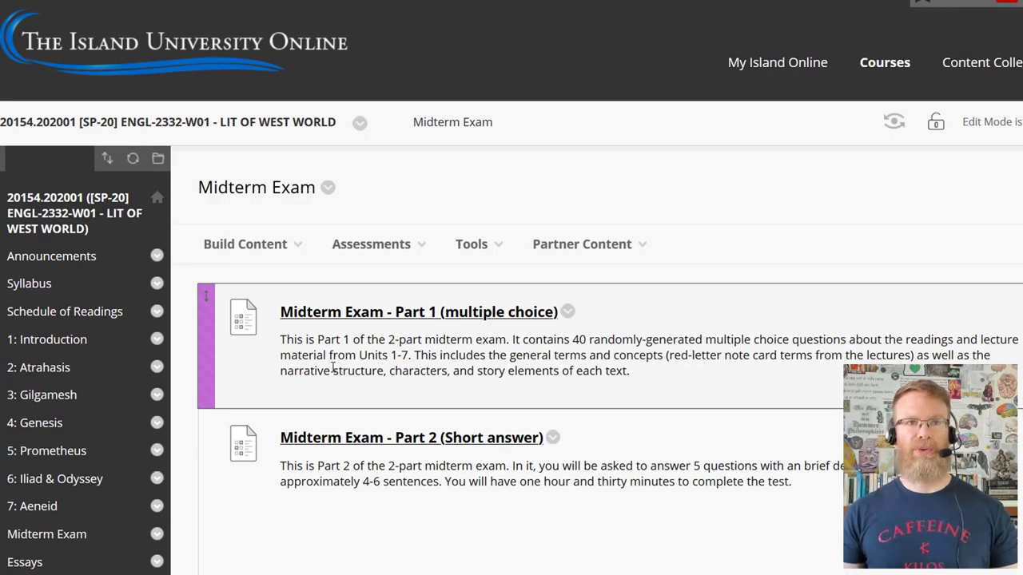
{"action": "scroll", "coordinate": [350, 368], "scroll_direction": "down", "scroll_amount": 2}
{"action": "scroll", "coordinate": [336, 369], "scroll_direction": "up", "scroll_amount": 2}
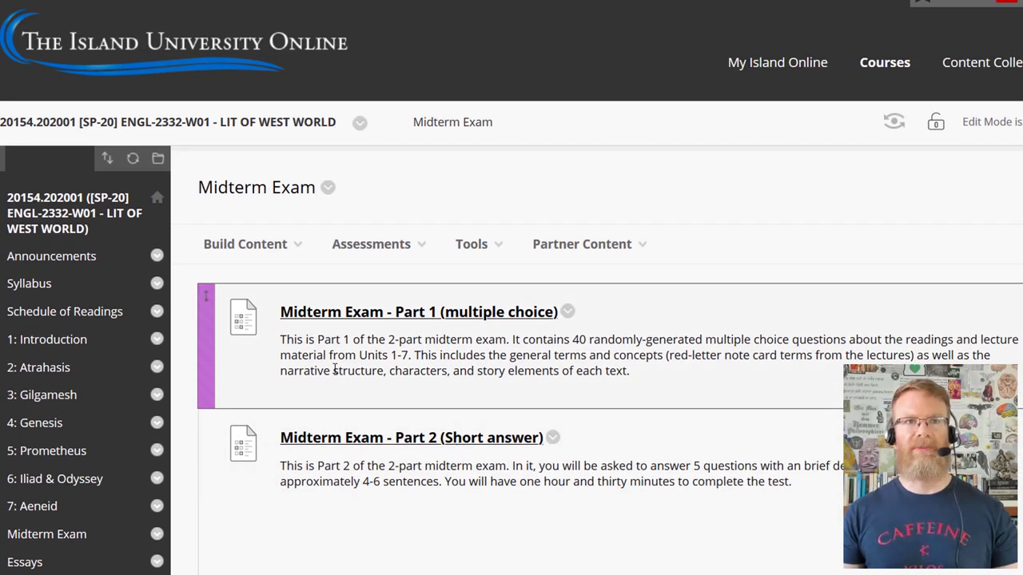
- Open the course announcements and read the essay video post, the Midterm exam and Essay 1 post, and its quiz review instructions
{"action": "left_click", "coordinate": [66, 267]}
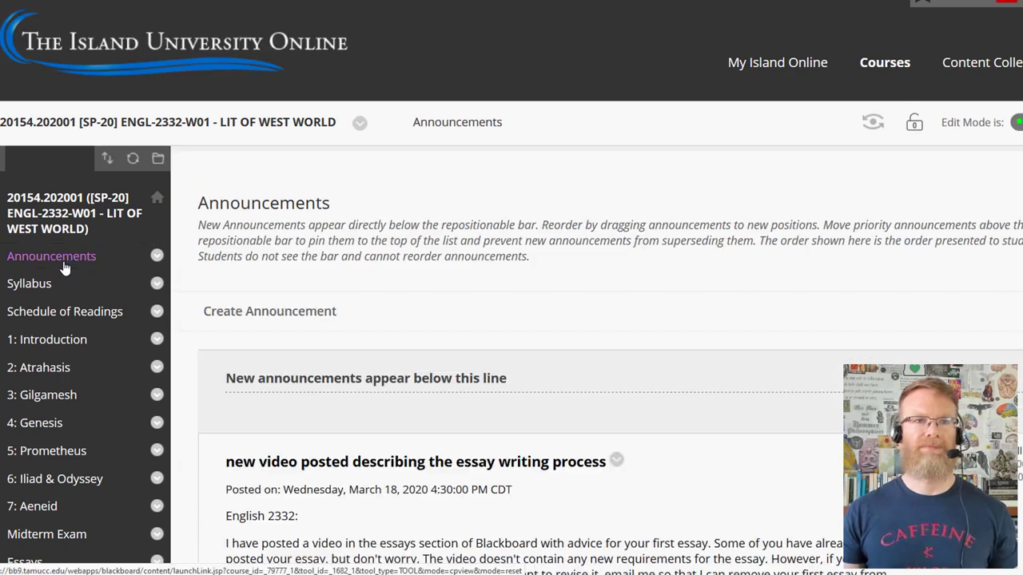
{"action": "scroll", "coordinate": [839, 351], "scroll_direction": "down", "scroll_amount": 6}
{"action": "scroll", "coordinate": [511, 287], "scroll_direction": "down", "scroll_amount": 2}
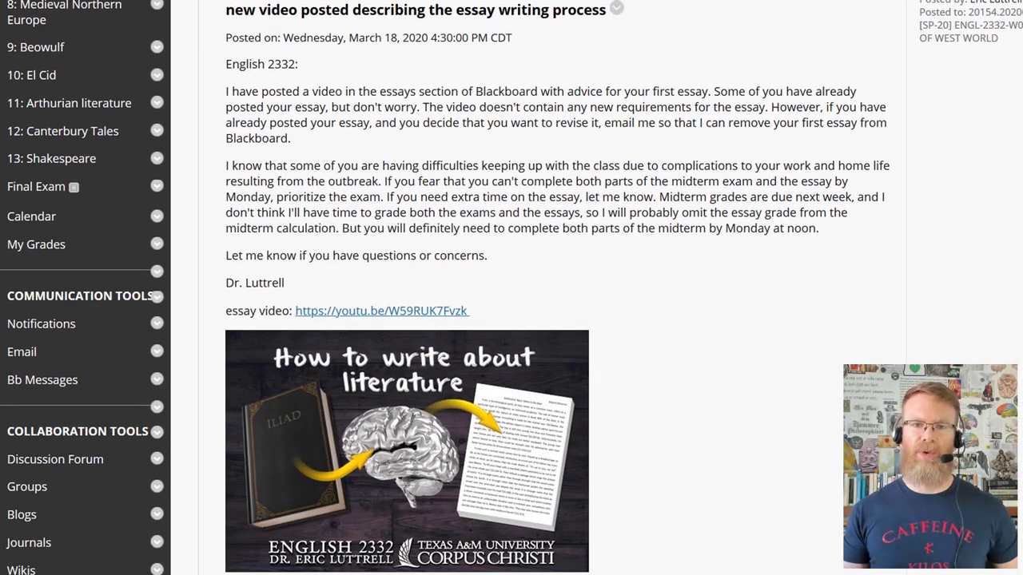
{"action": "scroll", "coordinate": [544, 319], "scroll_direction": "down", "scroll_amount": 8}
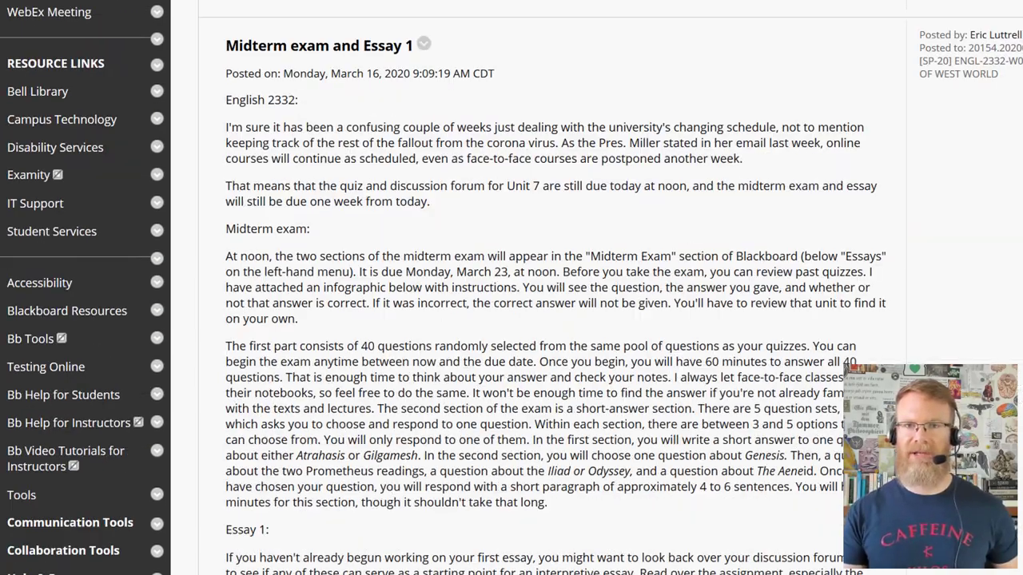
{"action": "scroll", "coordinate": [544, 319], "scroll_direction": "down", "scroll_amount": 3}
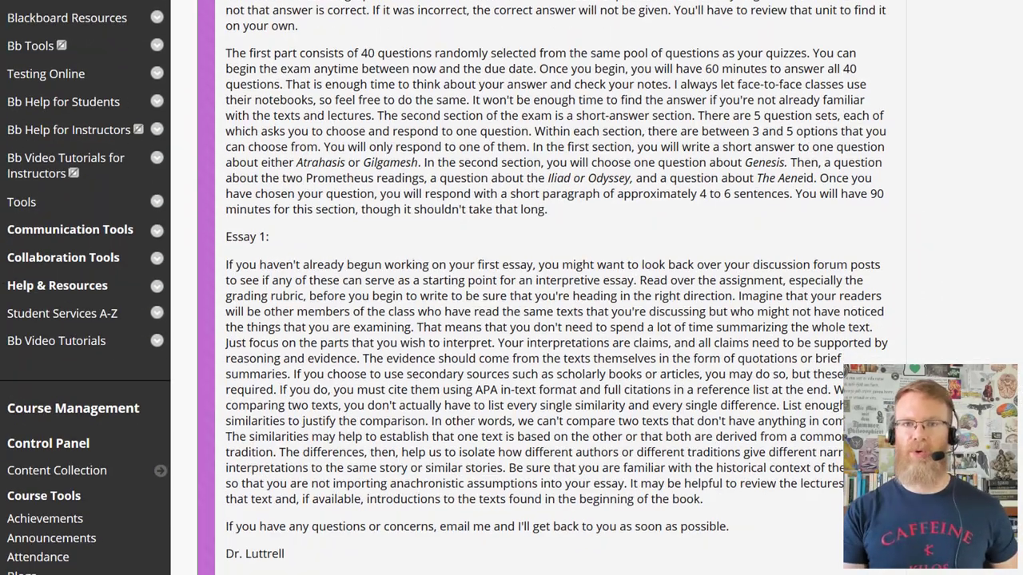
{"action": "scroll", "coordinate": [444, 288], "scroll_direction": "down", "scroll_amount": 7}
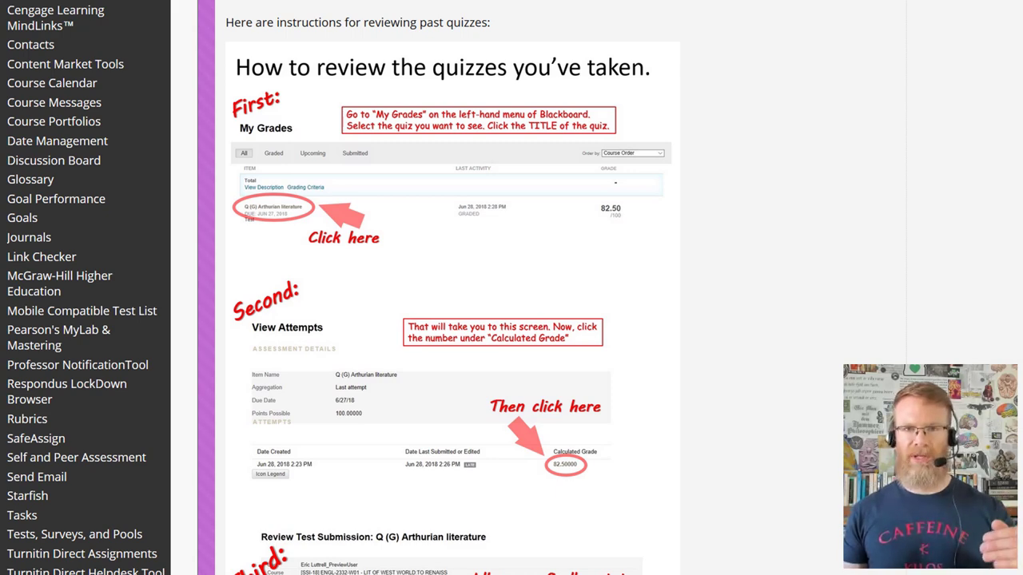
{"action": "scroll", "coordinate": [511, 287], "scroll_direction": "down", "scroll_amount": 5}
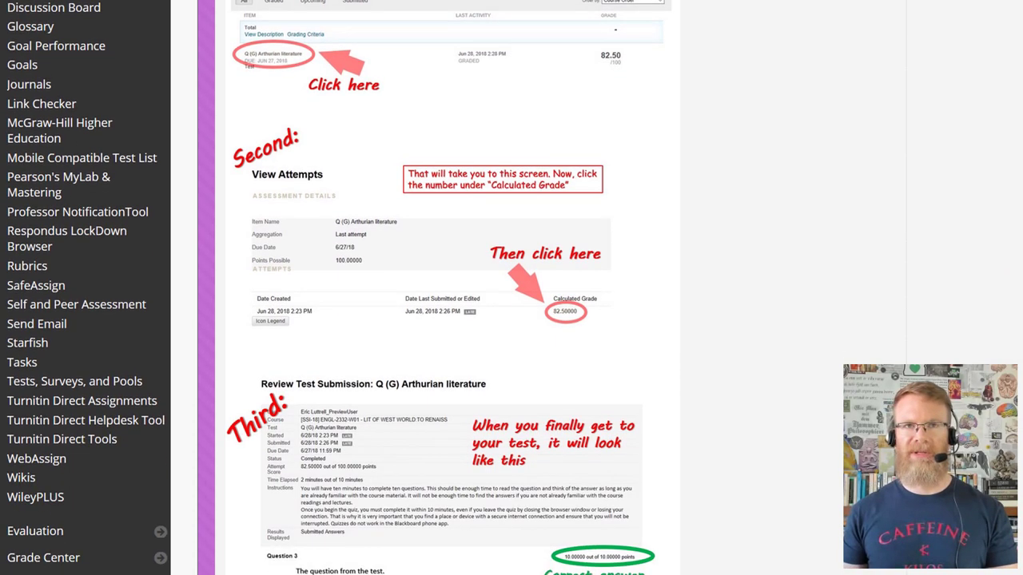